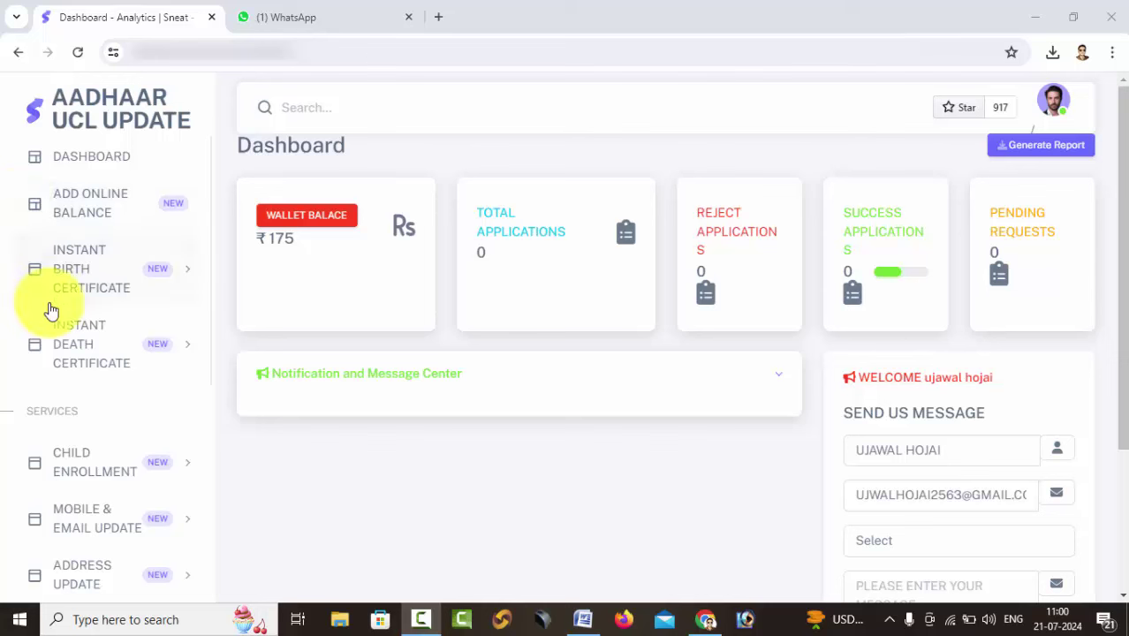
Look through the portal's list of services and switch to the PRINT document in Microsoft Word.
{"action": "scroll", "coordinate": [55, 339], "scroll_direction": "down", "scroll_amount": 2}
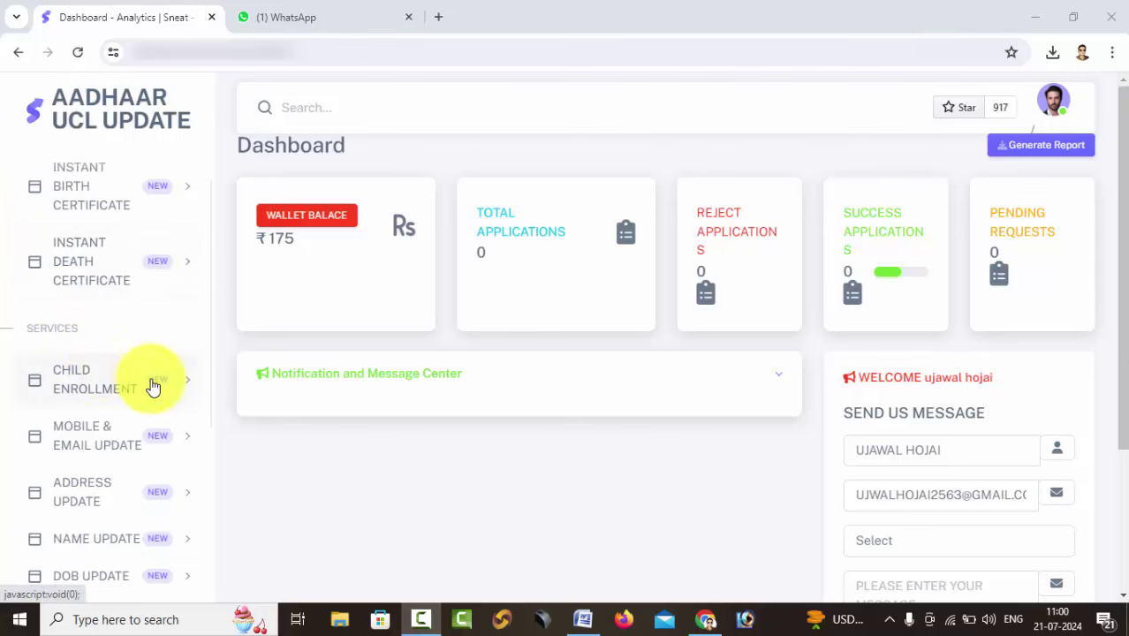
{"action": "scroll", "coordinate": [151, 384], "scroll_direction": "down", "scroll_amount": 4}
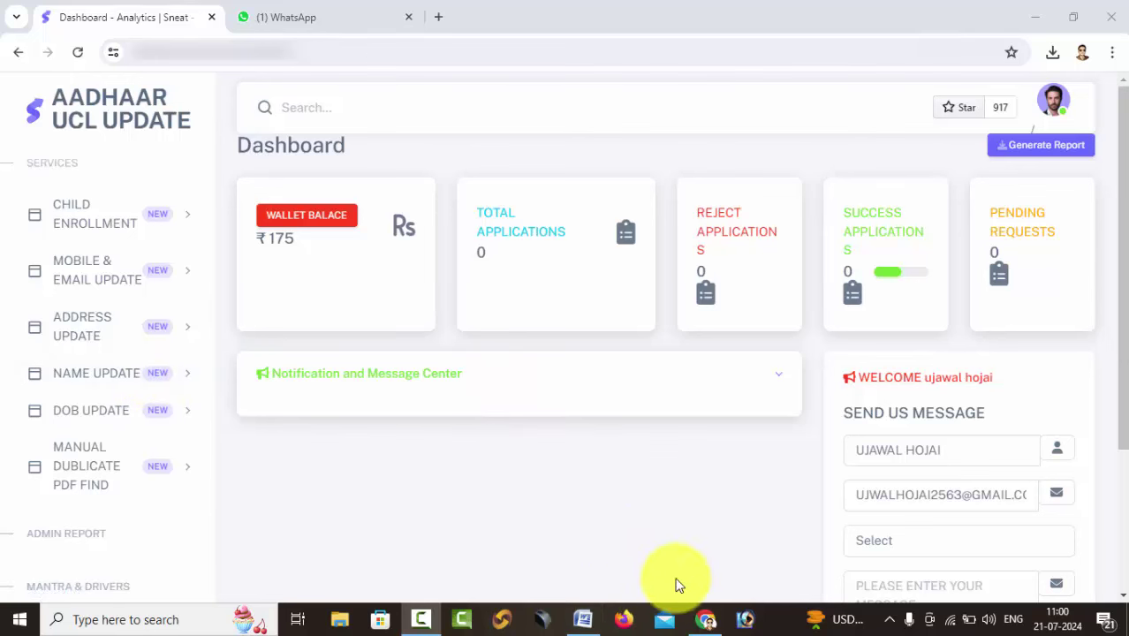
{"action": "left_click", "coordinate": [703, 618]}
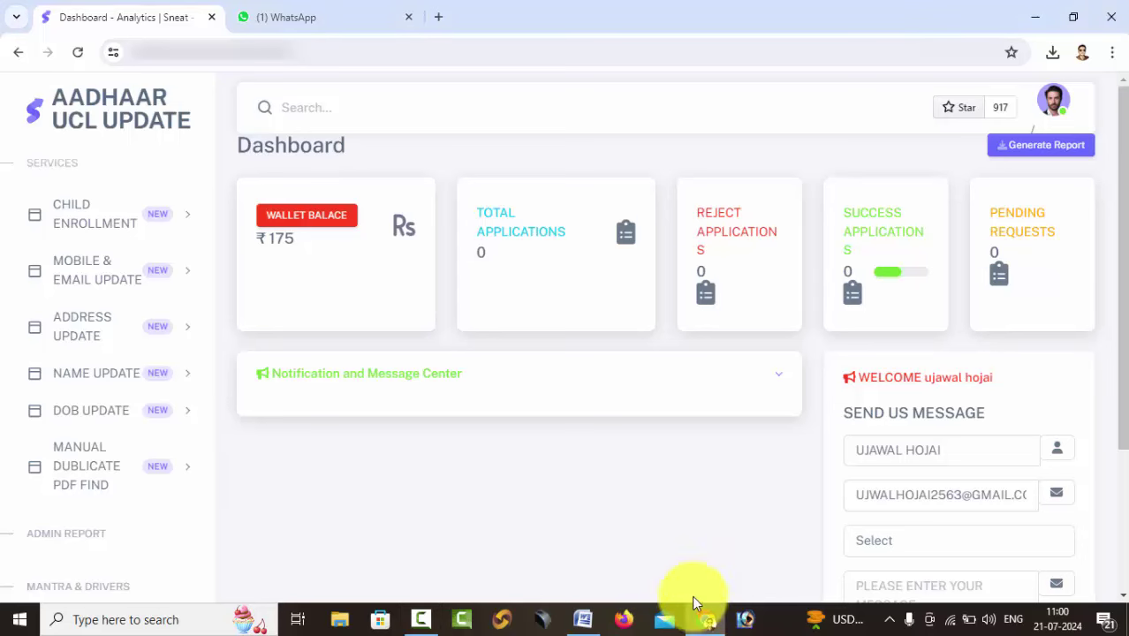
{"action": "left_click", "coordinate": [704, 619]}
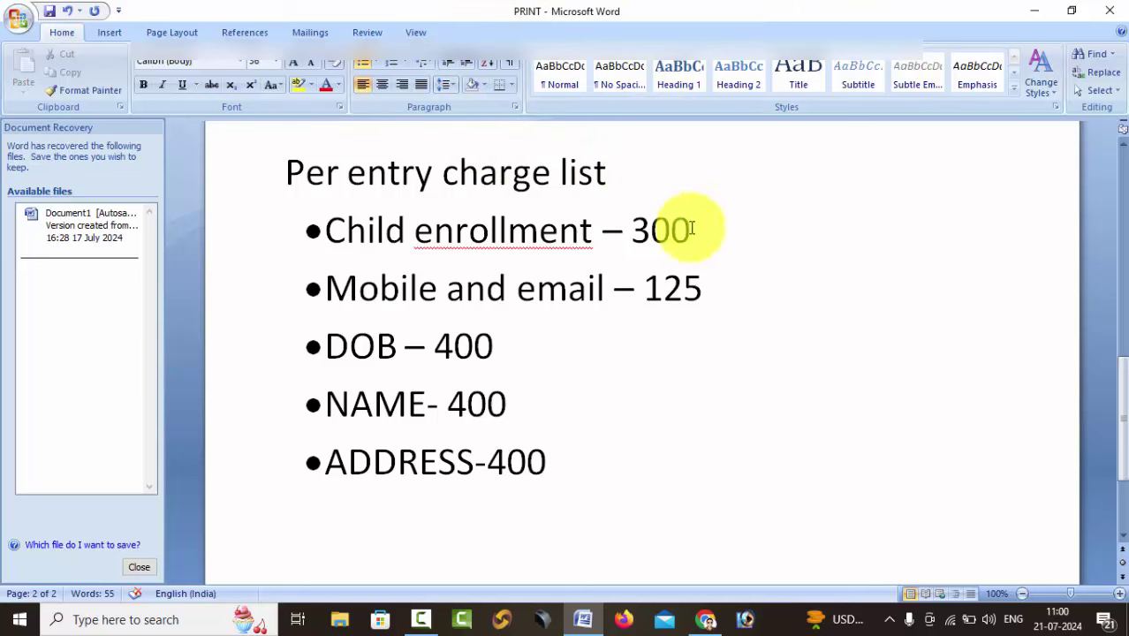
Review the per-entry charges for child enrollment, mobile and email, DOB, name and address by highlighting each line of the list.
{"action": "left_click_drag", "start_coordinate": [691, 230], "coordinate": [353, 231]}
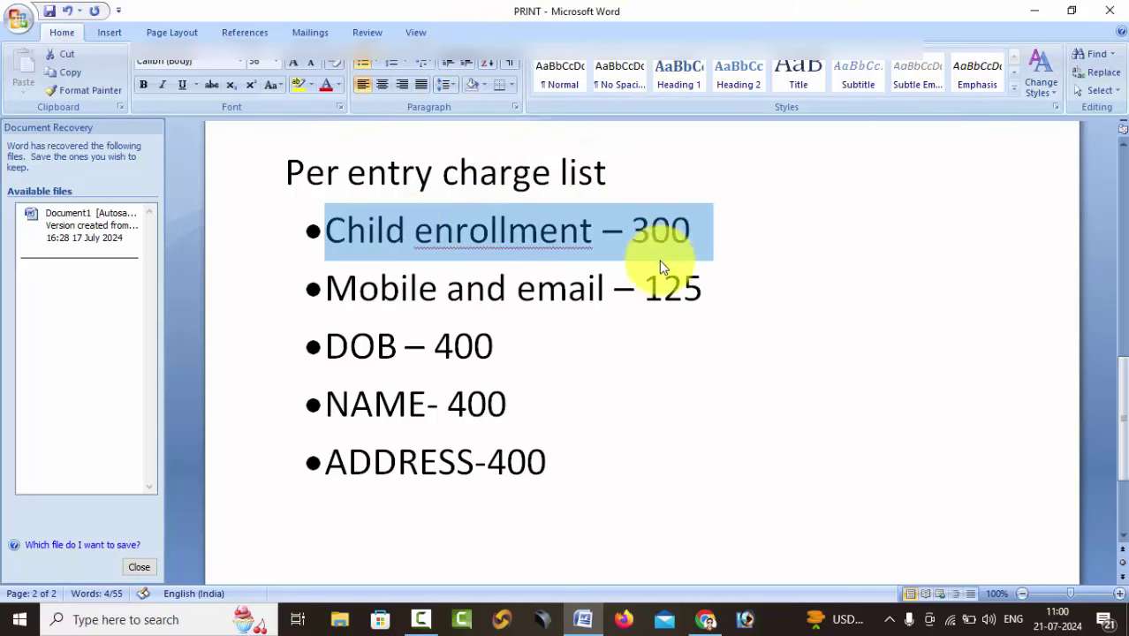
{"action": "left_click", "coordinate": [744, 290]}
{"action": "left_click_drag", "start_coordinate": [688, 291], "coordinate": [434, 270]}
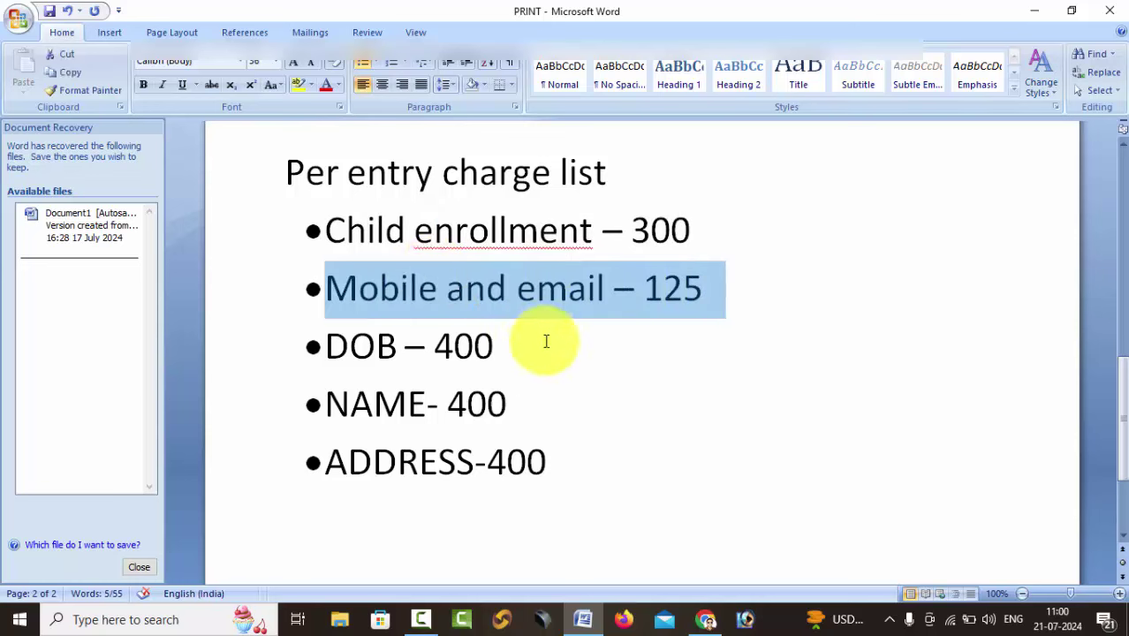
{"action": "left_click_drag", "start_coordinate": [557, 346], "coordinate": [385, 339]}
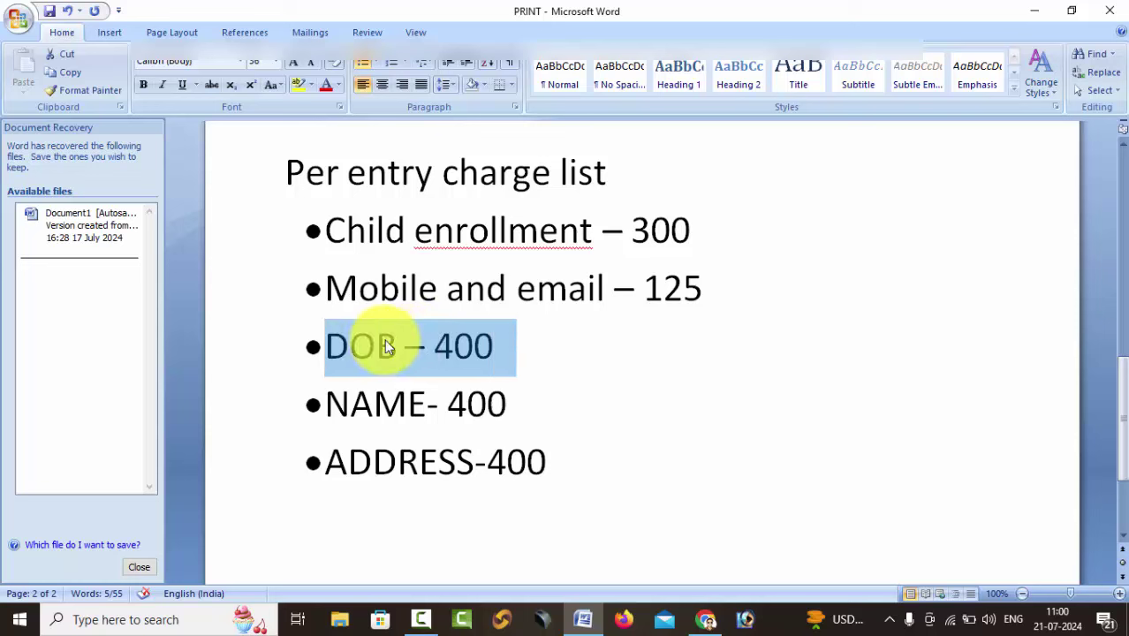
{"action": "left_click_drag", "start_coordinate": [553, 400], "coordinate": [360, 404]}
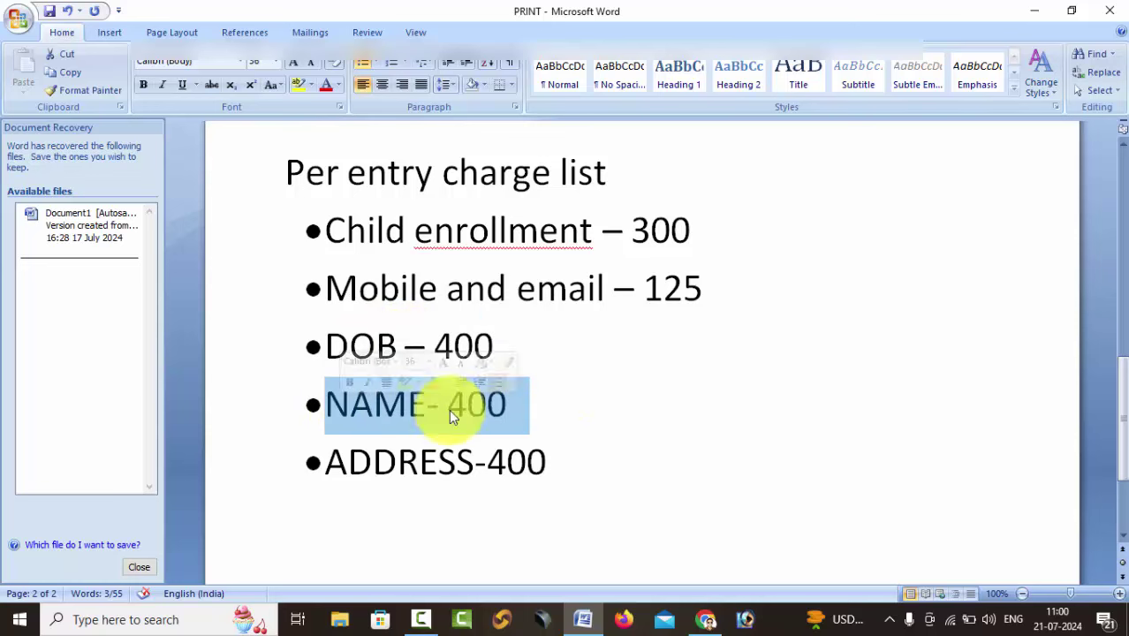
{"action": "left_click_drag", "start_coordinate": [570, 470], "coordinate": [393, 473]}
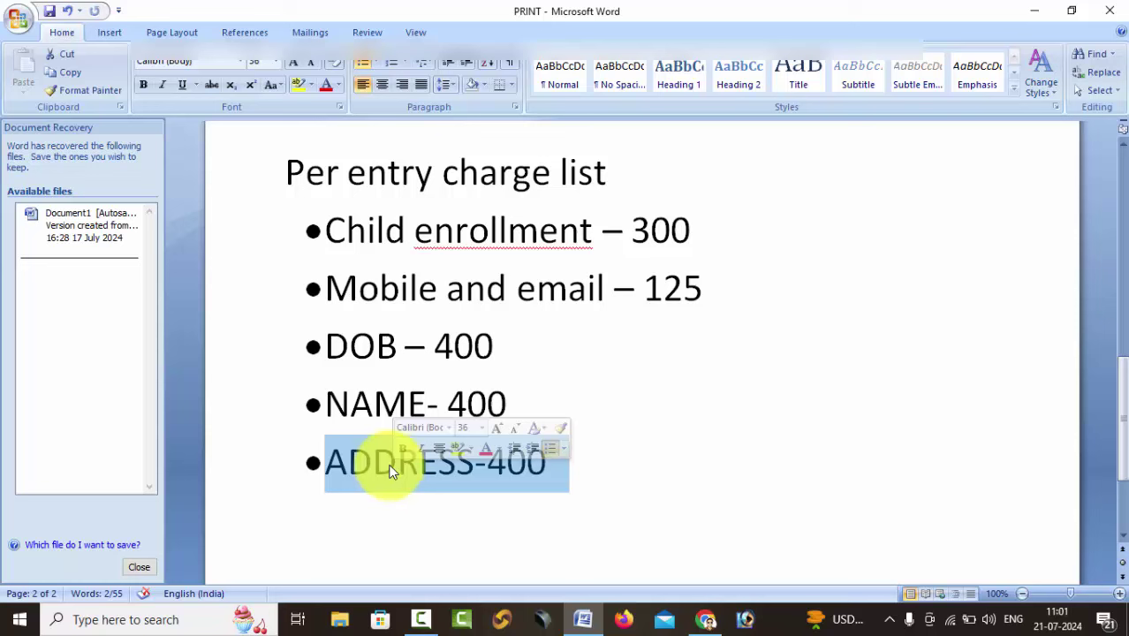
{"action": "left_click", "coordinate": [813, 353]}
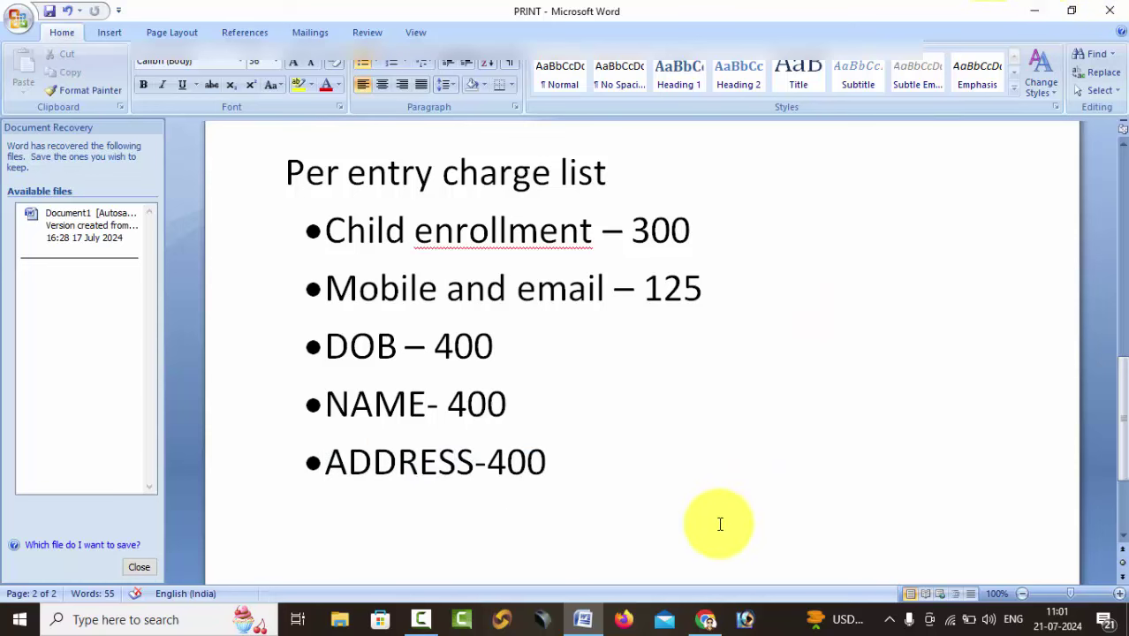
Switch back to Chrome and open the Add Customer form of the Name Update service.
{"action": "left_click", "coordinate": [706, 619]}
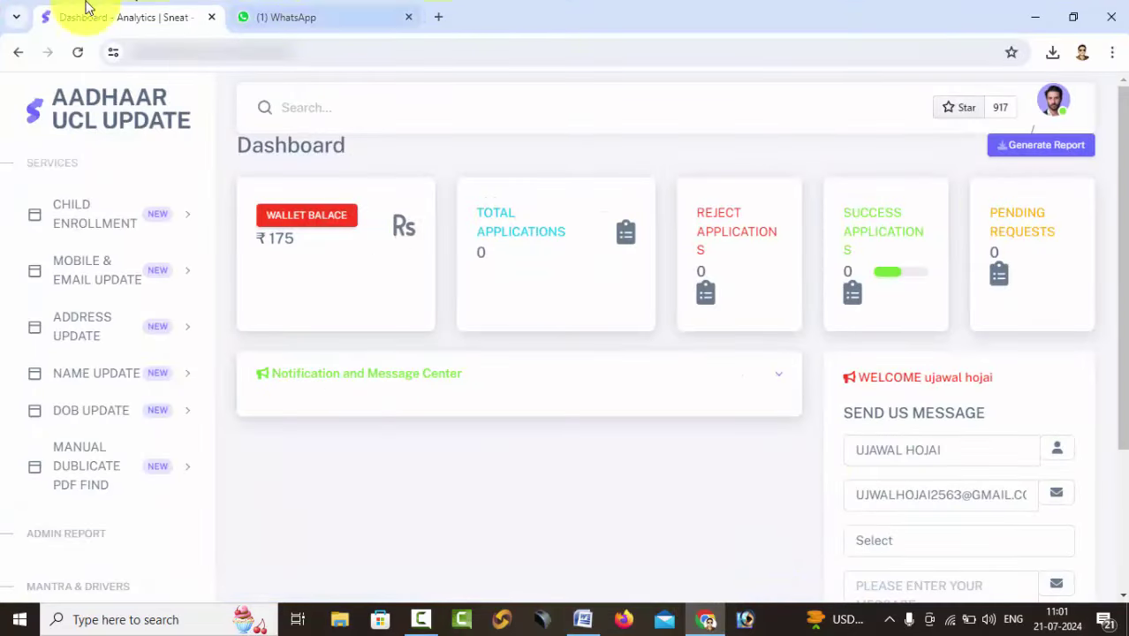
{"action": "left_click", "coordinate": [86, 376]}
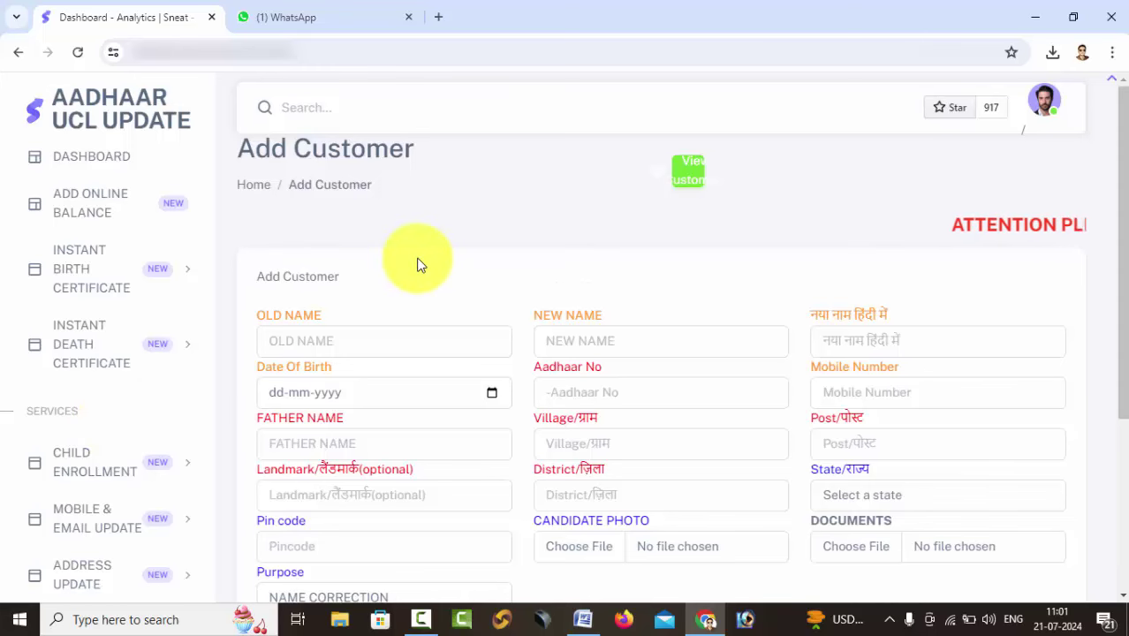
{"action": "scroll", "coordinate": [412, 261], "scroll_direction": "down", "scroll_amount": 1}
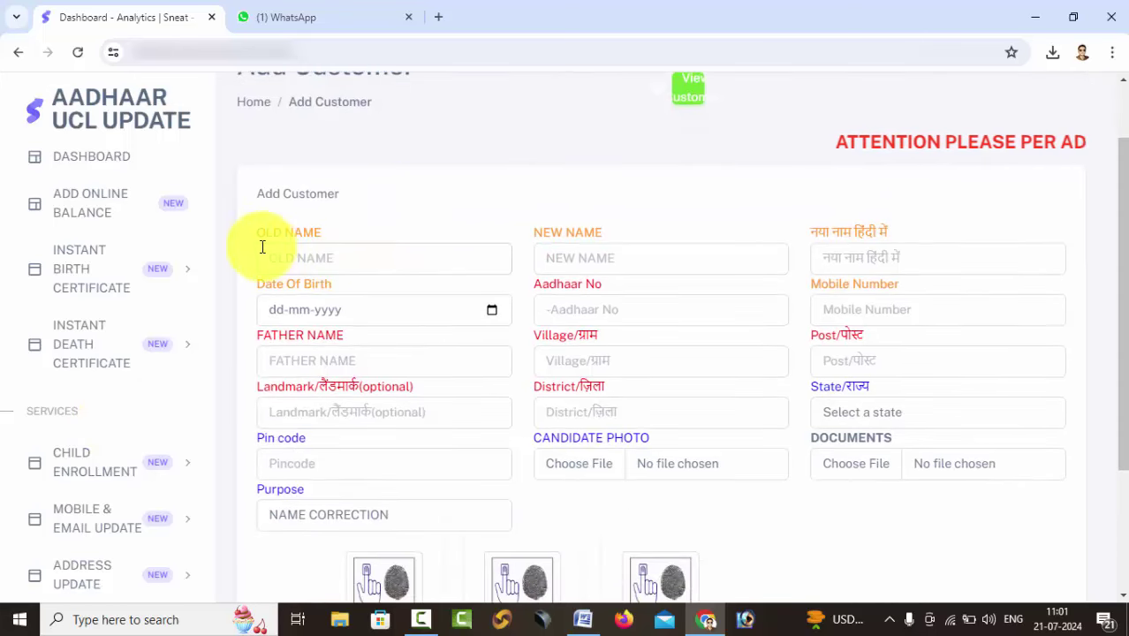
Go through the old name, new name, Hindi name, date of birth, Aadhaar number and mobile number fields without filling them.
{"action": "left_click", "coordinate": [380, 258]}
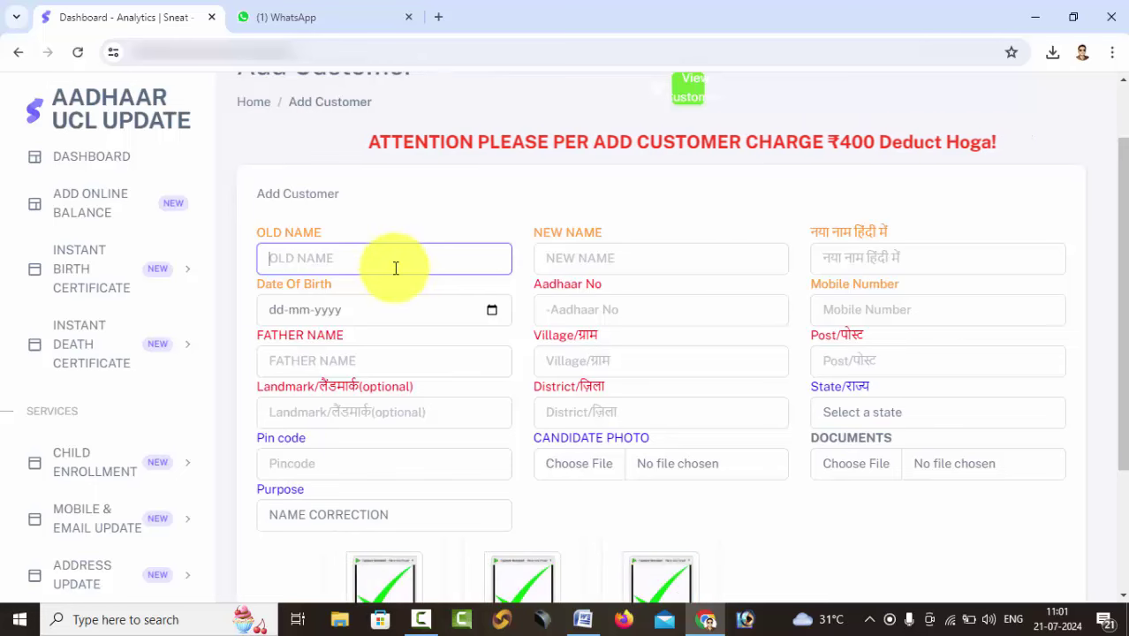
{"action": "left_click", "coordinate": [621, 259]}
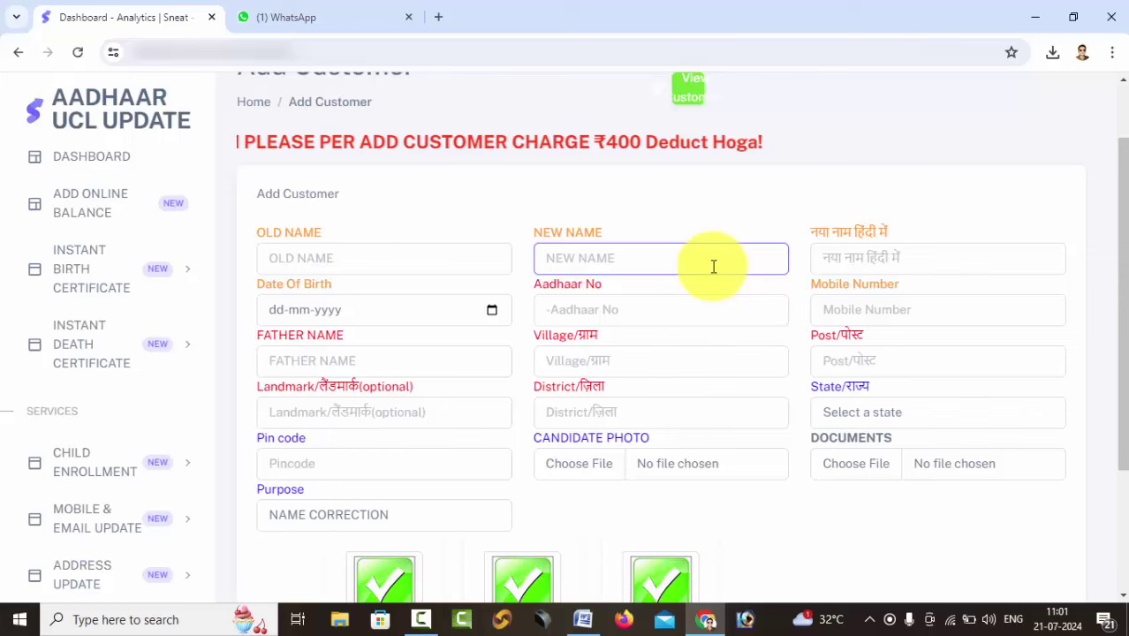
{"action": "left_click", "coordinate": [952, 256]}
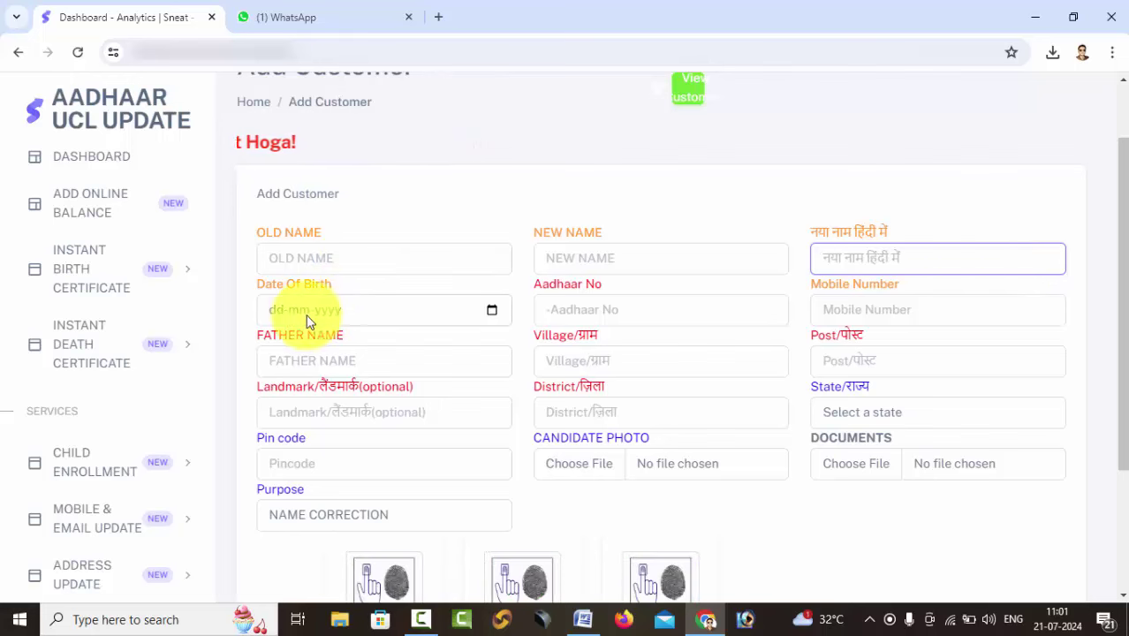
{"action": "left_click", "coordinate": [492, 311]}
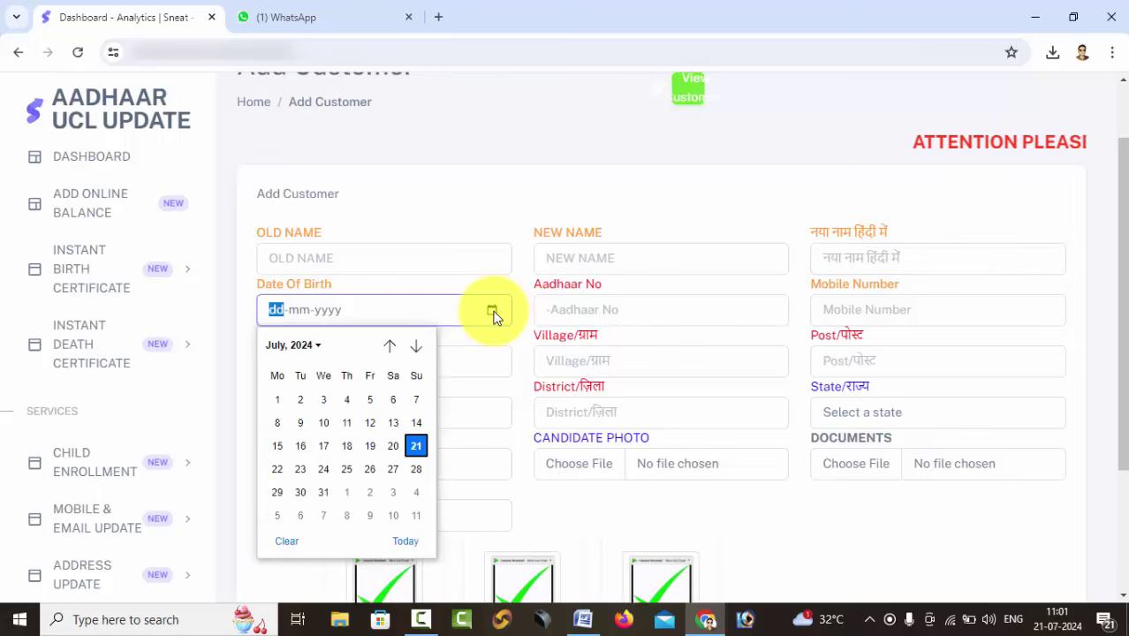
{"action": "left_click", "coordinate": [597, 307]}
{"action": "left_click", "coordinate": [681, 317]}
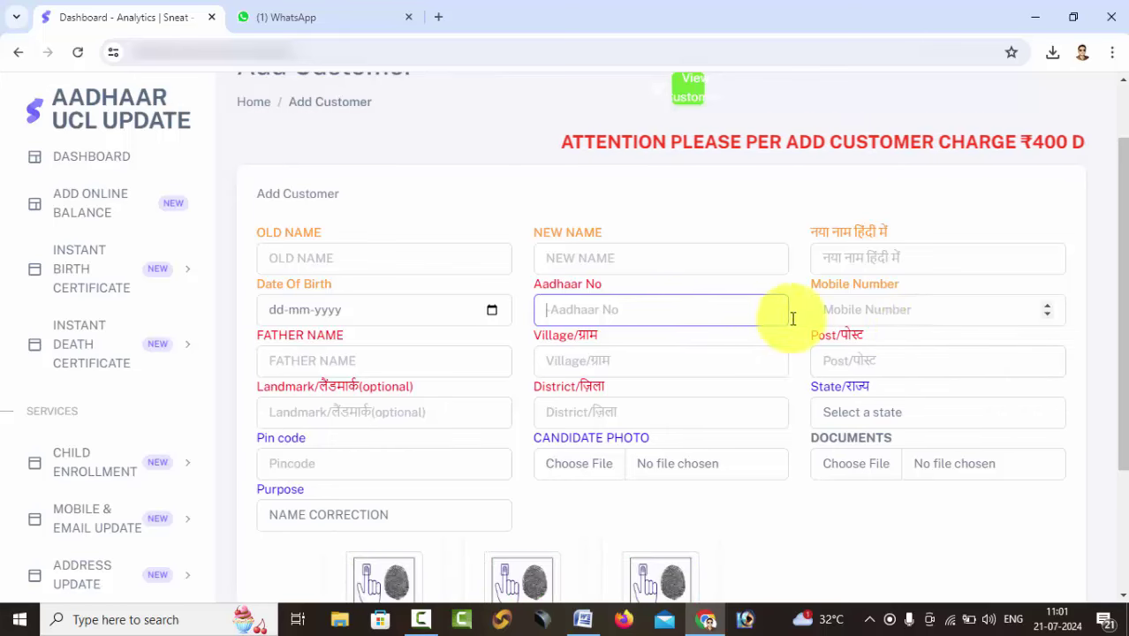
{"action": "left_click", "coordinate": [940, 317]}
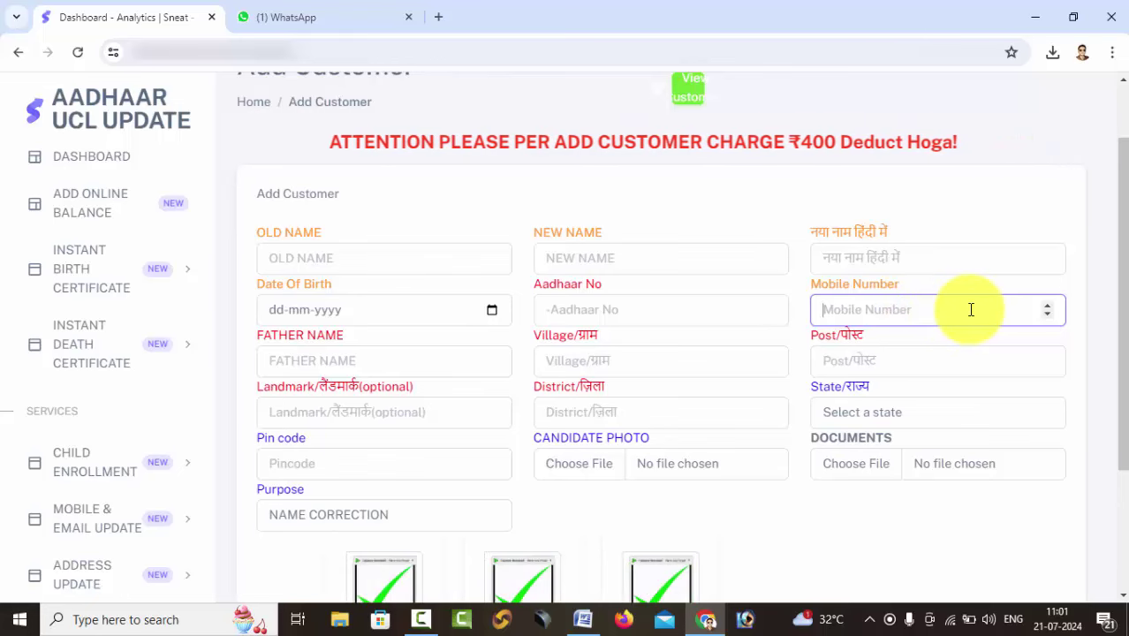
Go through the father name and address fields of the form and select Madhya Pradesh as the state.
{"action": "left_click", "coordinate": [367, 363]}
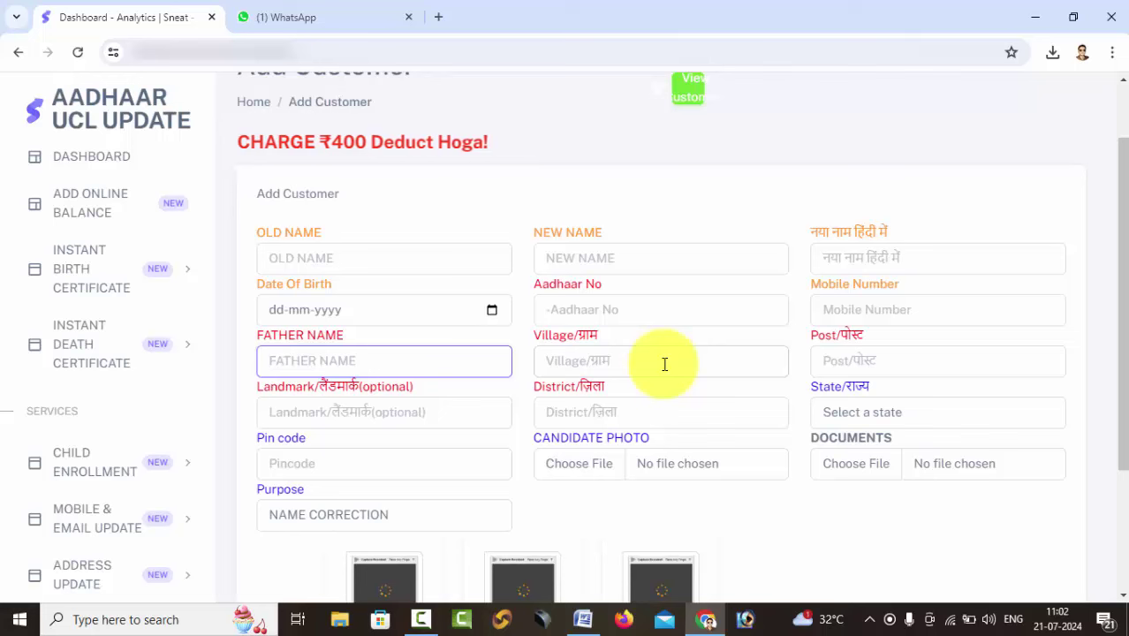
{"action": "left_click", "coordinate": [663, 362]}
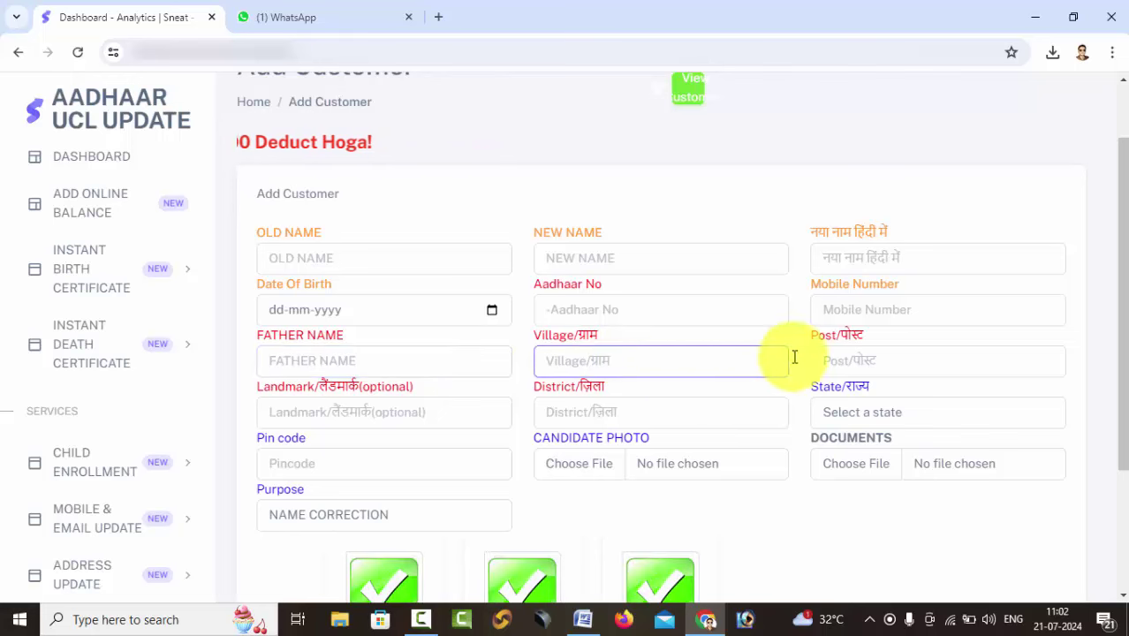
{"action": "left_click", "coordinate": [882, 359]}
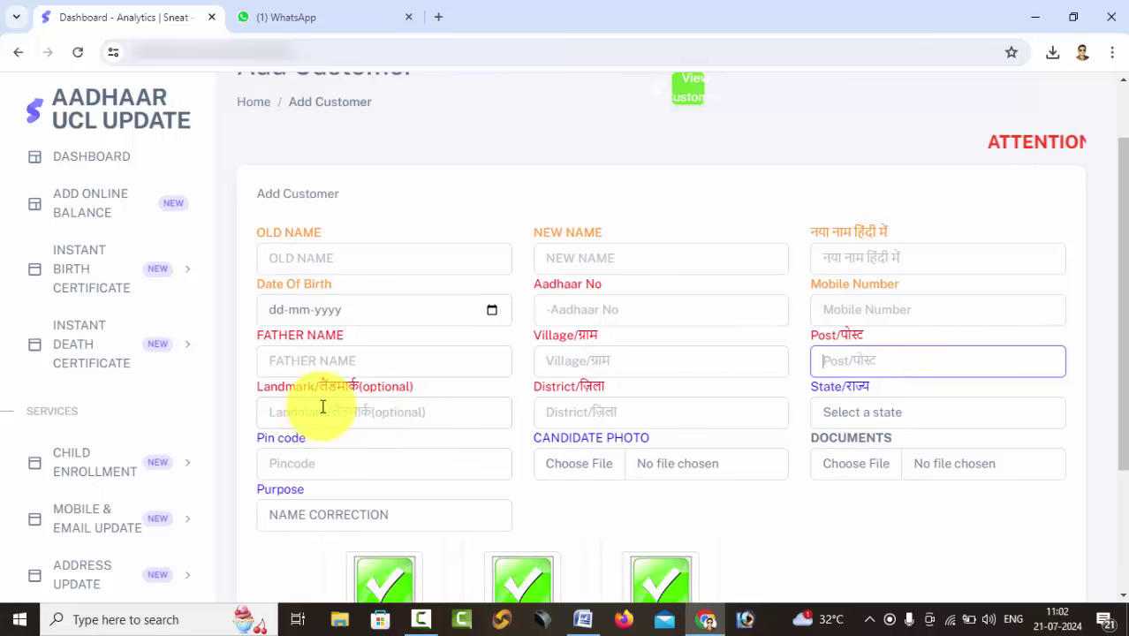
{"action": "left_click", "coordinate": [399, 412]}
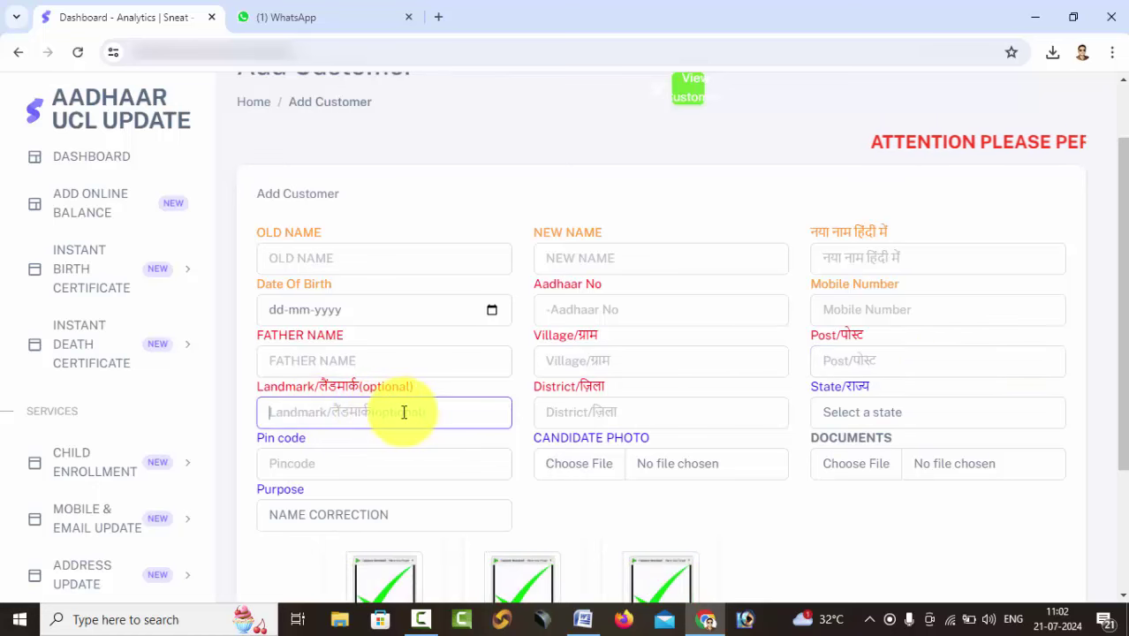
{"action": "left_click", "coordinate": [632, 413]}
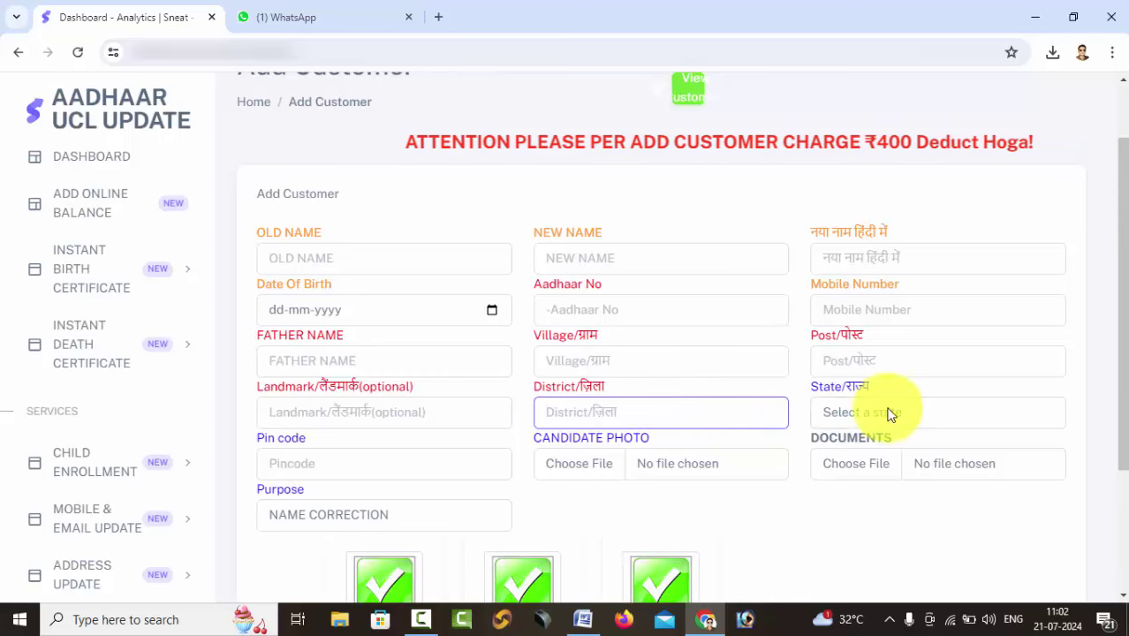
{"action": "left_click", "coordinate": [926, 416]}
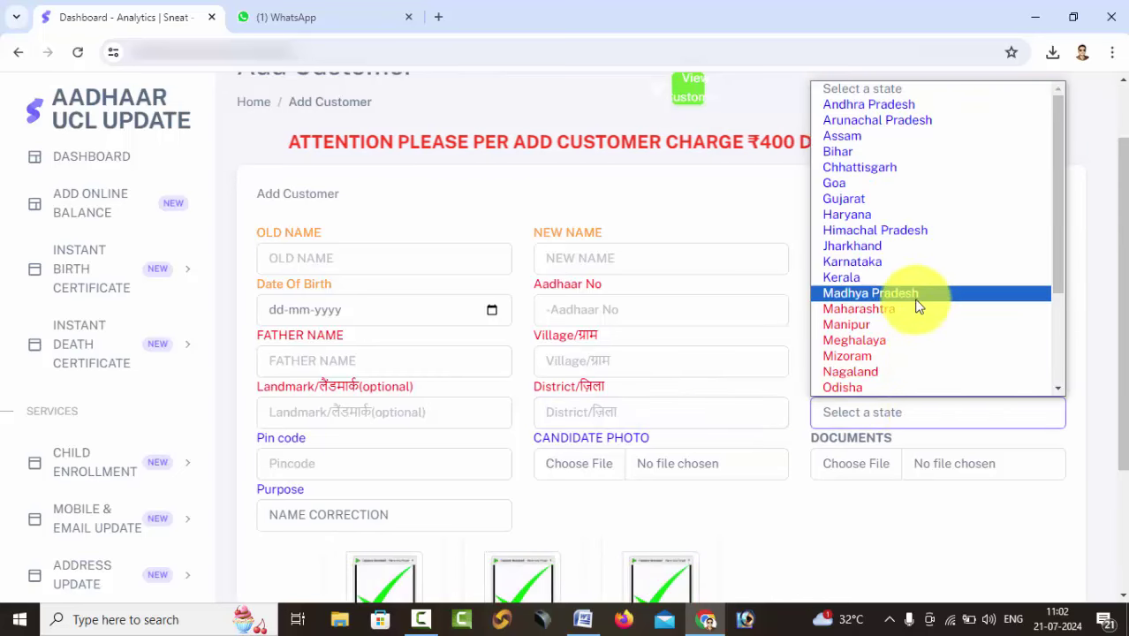
{"action": "left_click", "coordinate": [918, 295]}
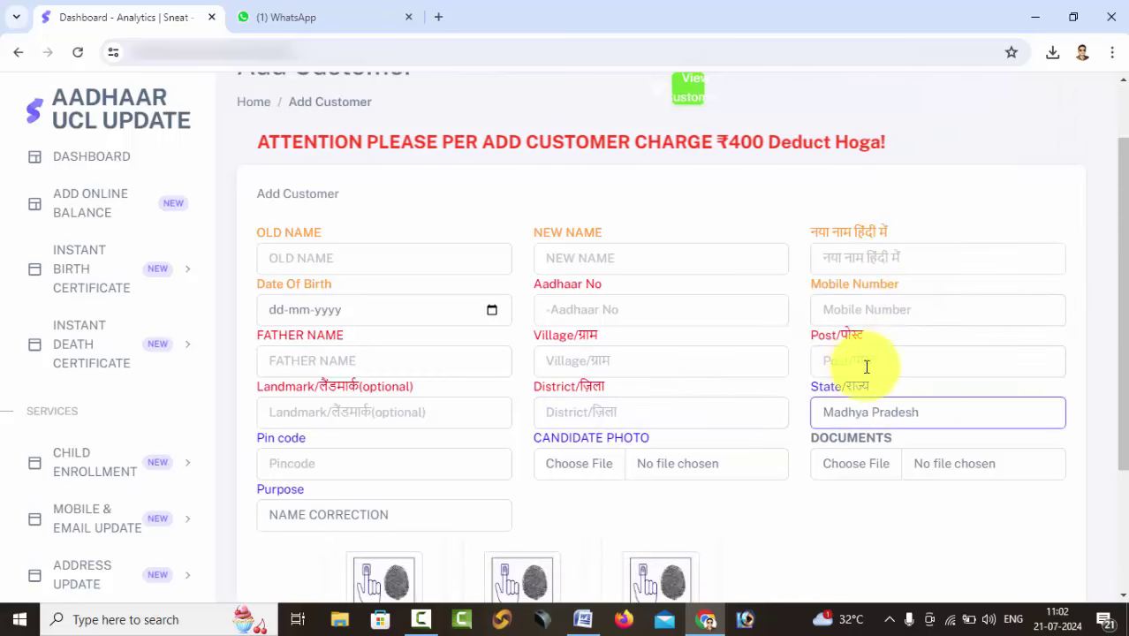
{"action": "left_click", "coordinate": [337, 453]}
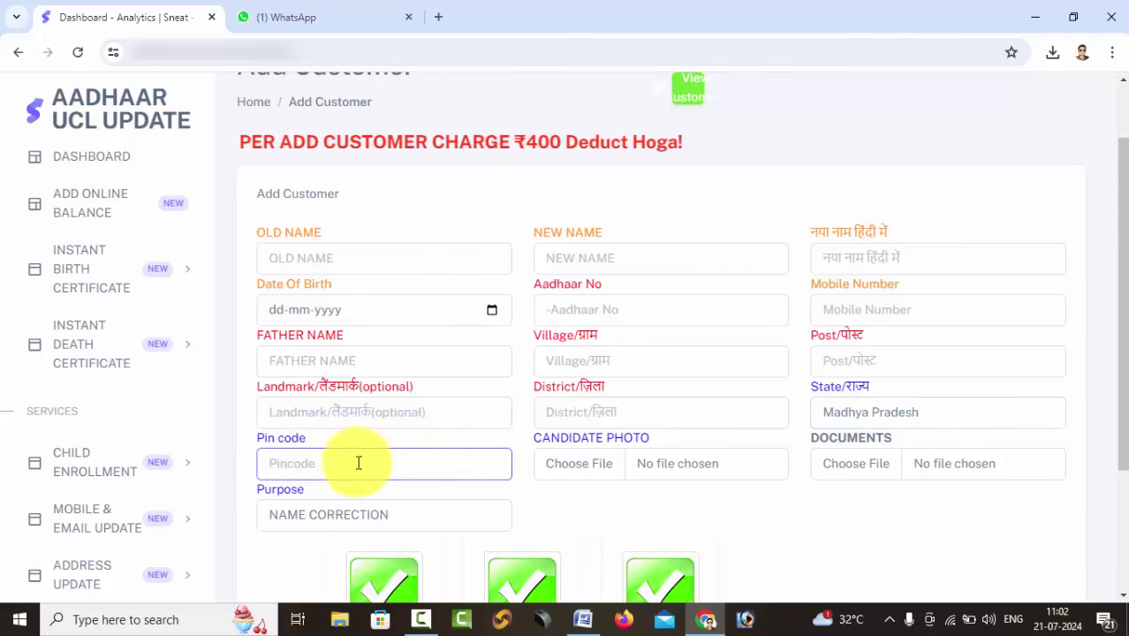
Examine the candidate photo, documents, purpose and three fingerprint capture sections of the Add Customer form.
{"action": "scroll", "coordinate": [562, 485], "scroll_direction": "down", "scroll_amount": 1}
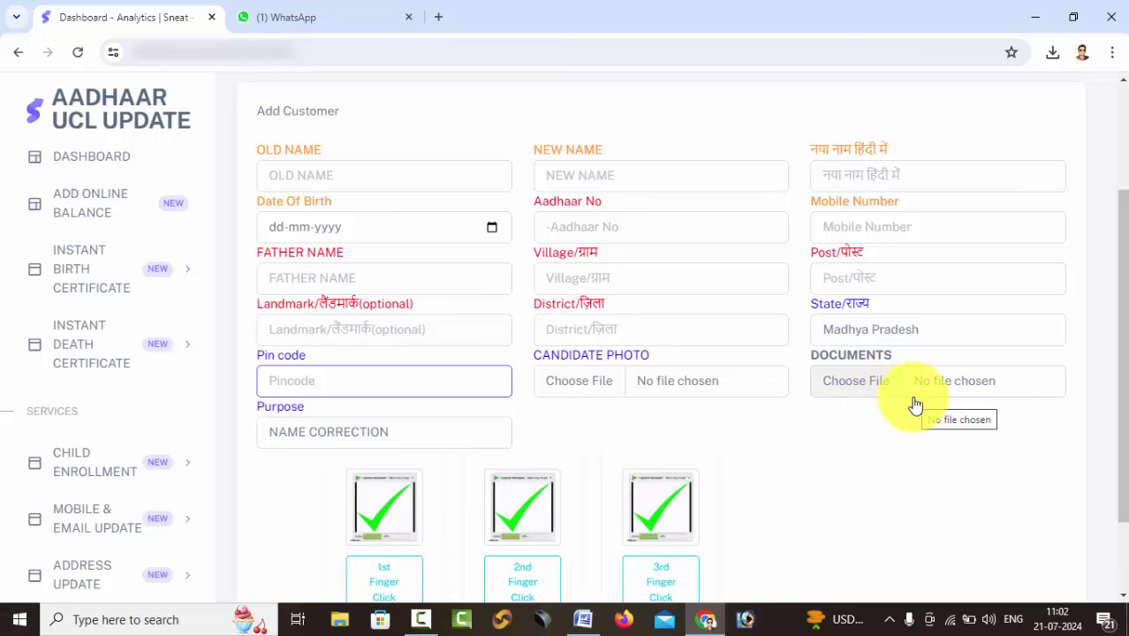
{"action": "scroll", "coordinate": [497, 386], "scroll_direction": "down", "scroll_amount": 1}
{"action": "left_click", "coordinate": [417, 344]}
{"action": "left_click", "coordinate": [417, 344]}
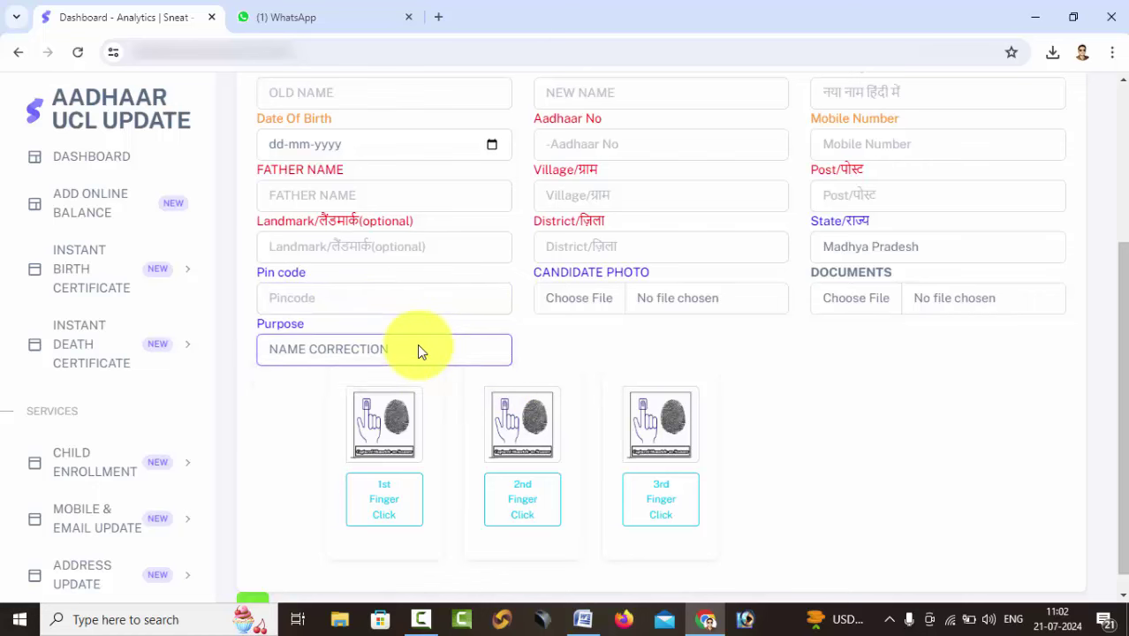
{"action": "left_click", "coordinate": [417, 344]}
{"action": "scroll", "coordinate": [402, 379], "scroll_direction": "down", "scroll_amount": 1}
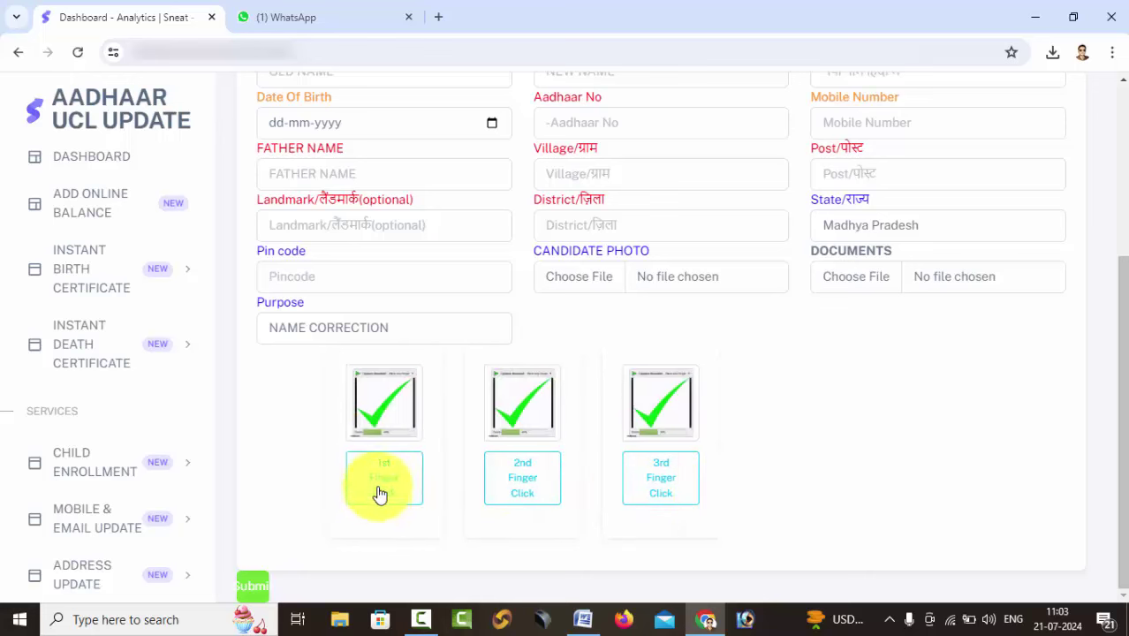
{"action": "left_click", "coordinate": [393, 452]}
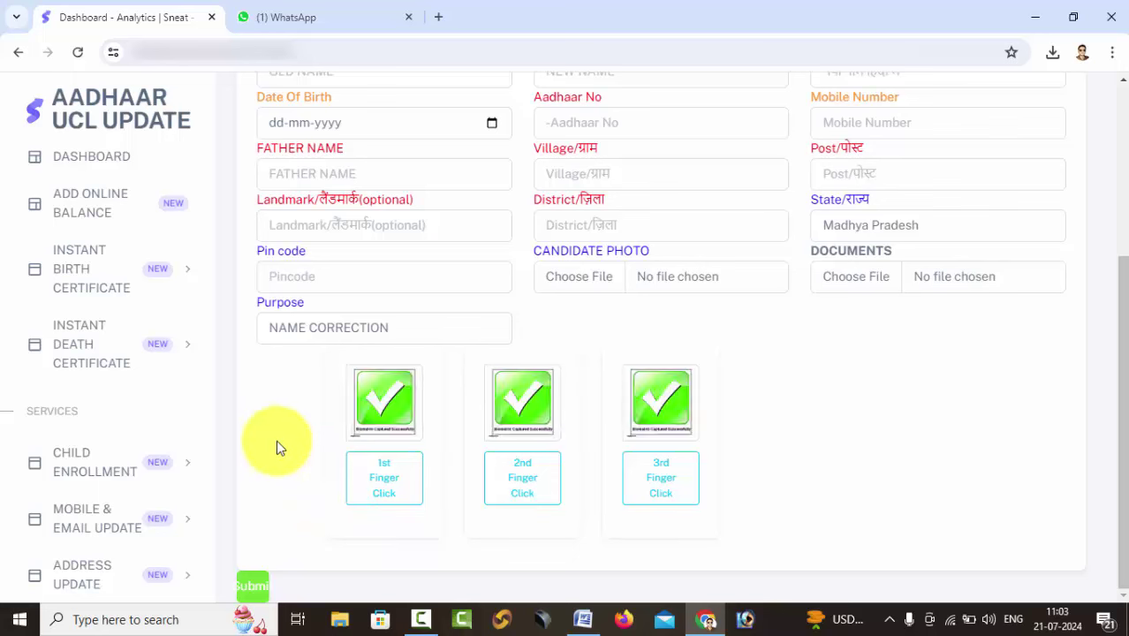
View the customer records of the Name Update service and those of the Mobile & Email Update service, checking their remarks.
{"action": "scroll", "coordinate": [133, 537], "scroll_direction": "down", "scroll_amount": 3}
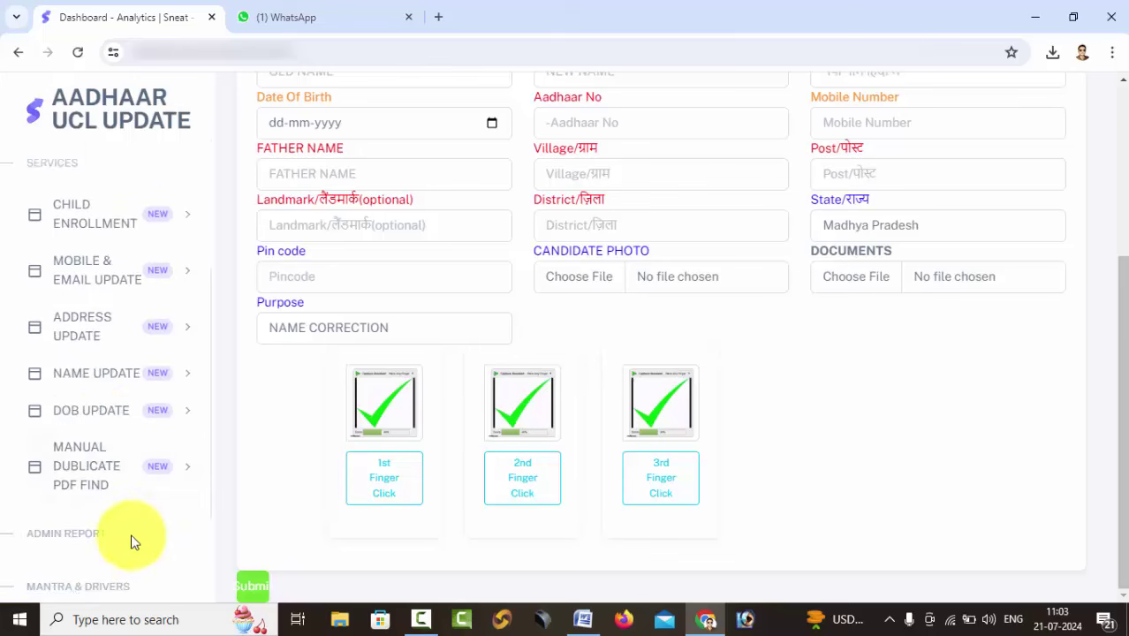
{"action": "left_click", "coordinate": [96, 385]}
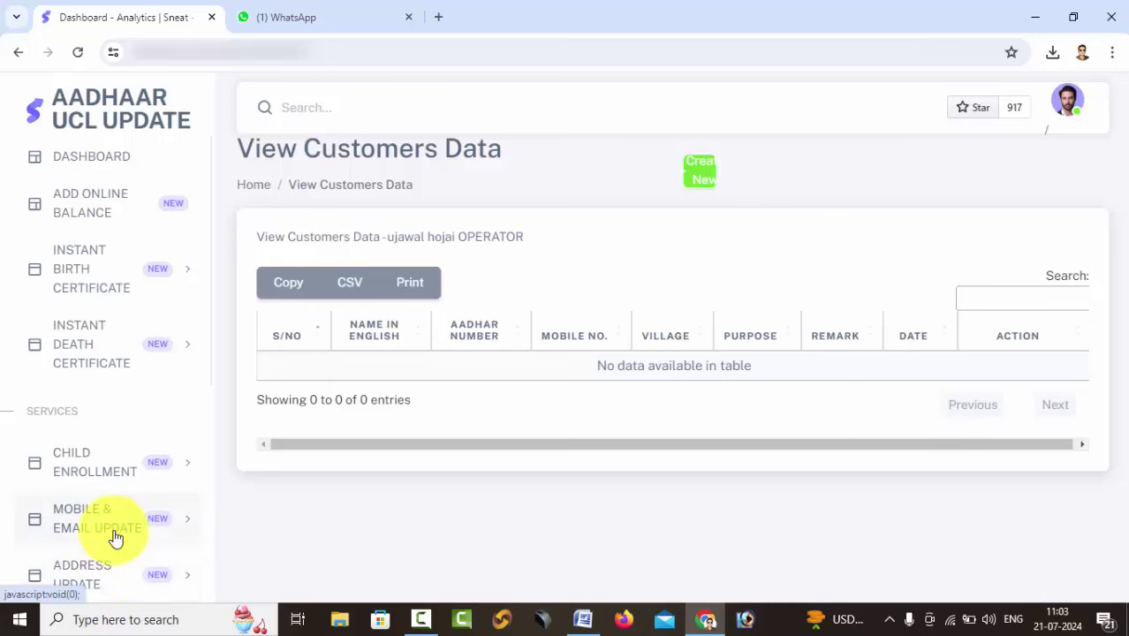
{"action": "scroll", "coordinate": [116, 541], "scroll_direction": "down", "scroll_amount": 3}
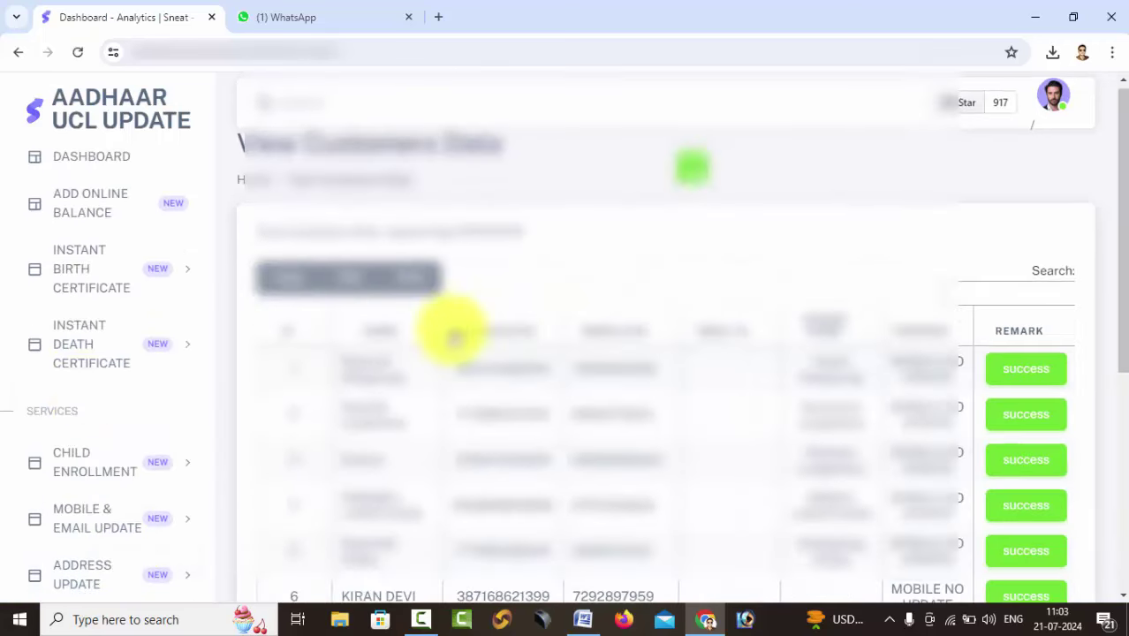
{"action": "scroll", "coordinate": [468, 319], "scroll_direction": "down", "scroll_amount": 3}
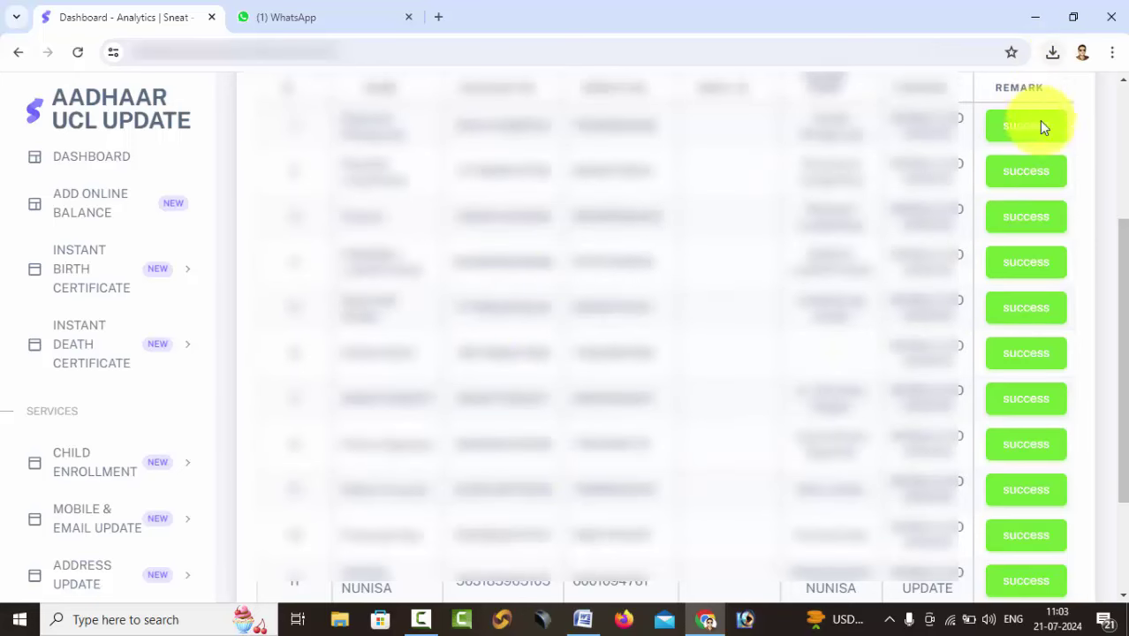
Look through the Mobile & Email Update customer records and their remarks, and expand the Name Update service.
{"action": "scroll", "coordinate": [812, 295], "scroll_direction": "down", "scroll_amount": 3}
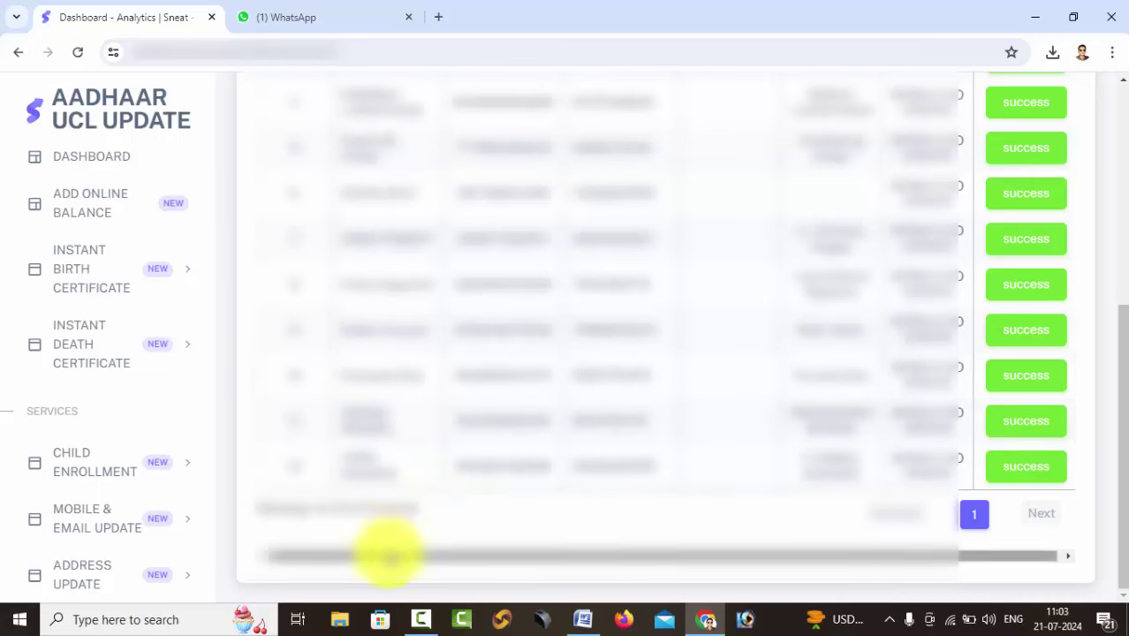
{"action": "left_click_drag", "start_coordinate": [389, 555], "coordinate": [449, 555]}
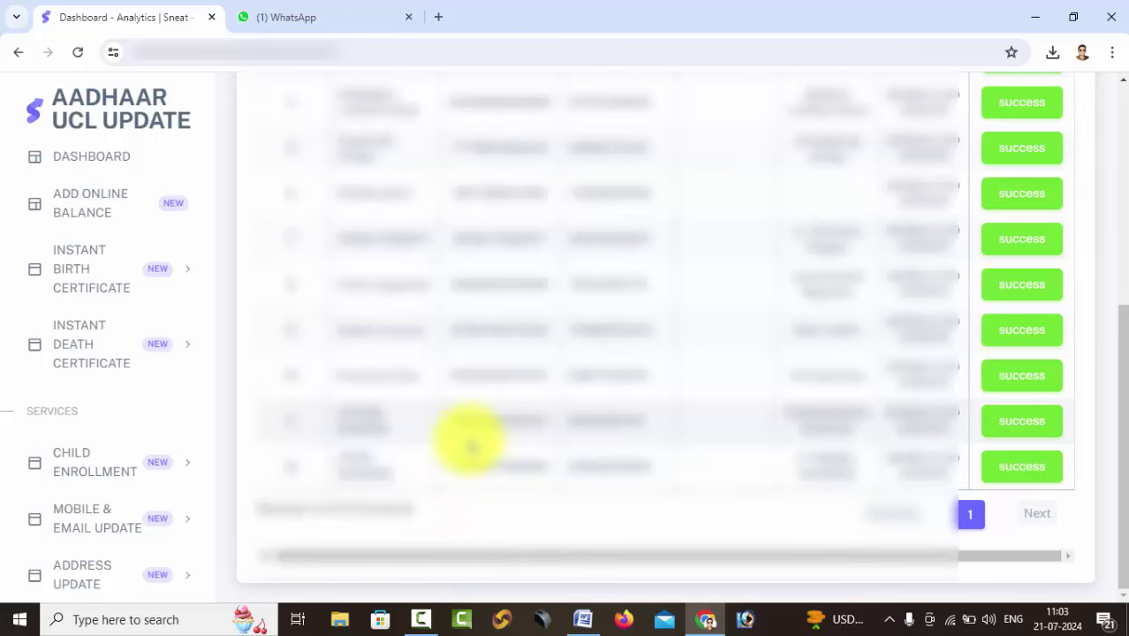
{"action": "scroll", "coordinate": [243, 402], "scroll_direction": "up", "scroll_amount": 5}
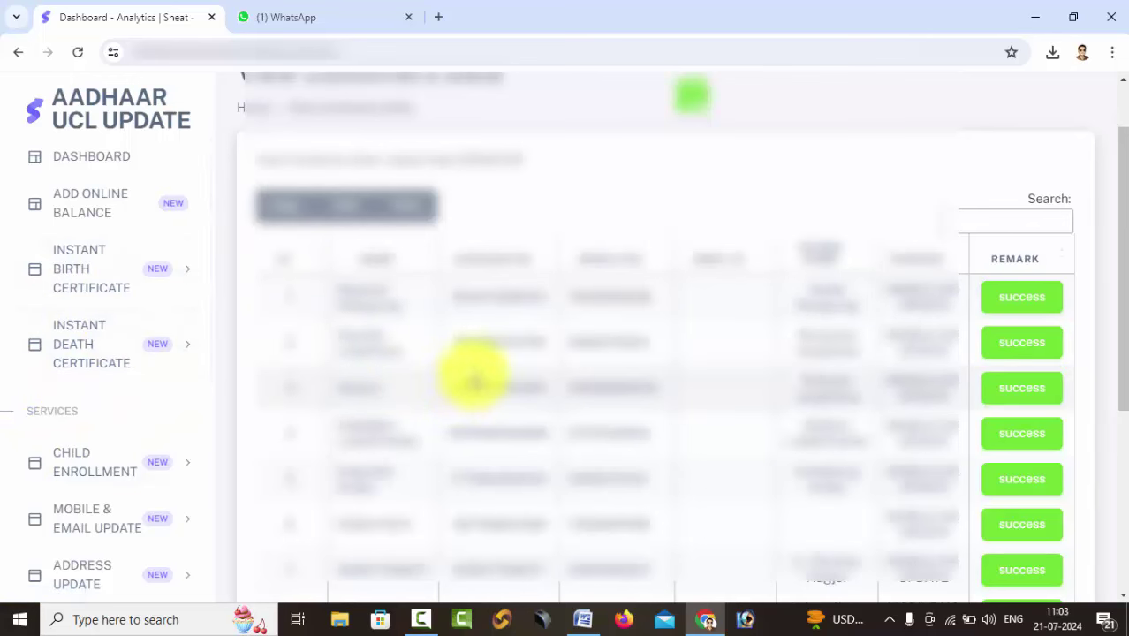
{"action": "scroll", "coordinate": [49, 393], "scroll_direction": "down", "scroll_amount": 3}
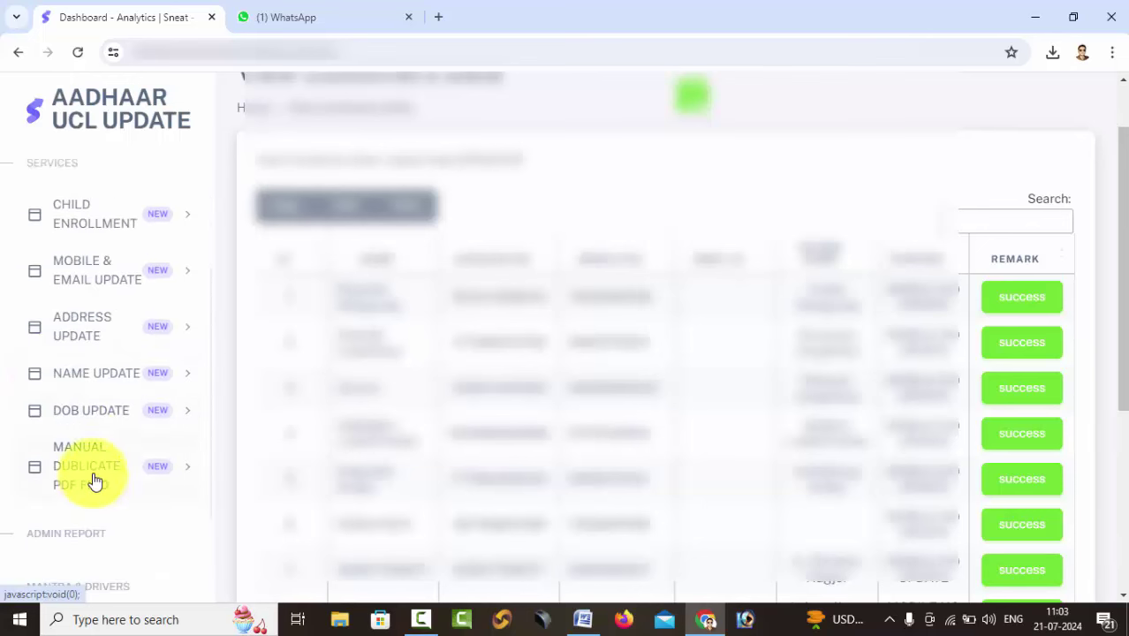
{"action": "left_click", "coordinate": [95, 390]}
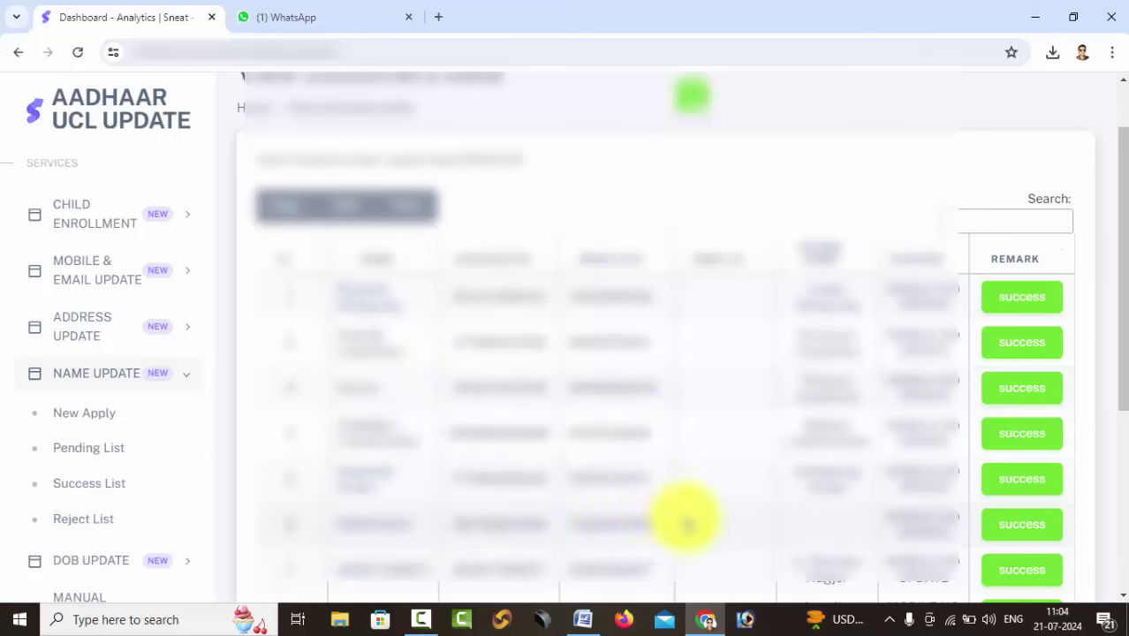
Switch to the PRINT document in Microsoft Word and view the ID registration details on its first page.
{"action": "left_click", "coordinate": [707, 617]}
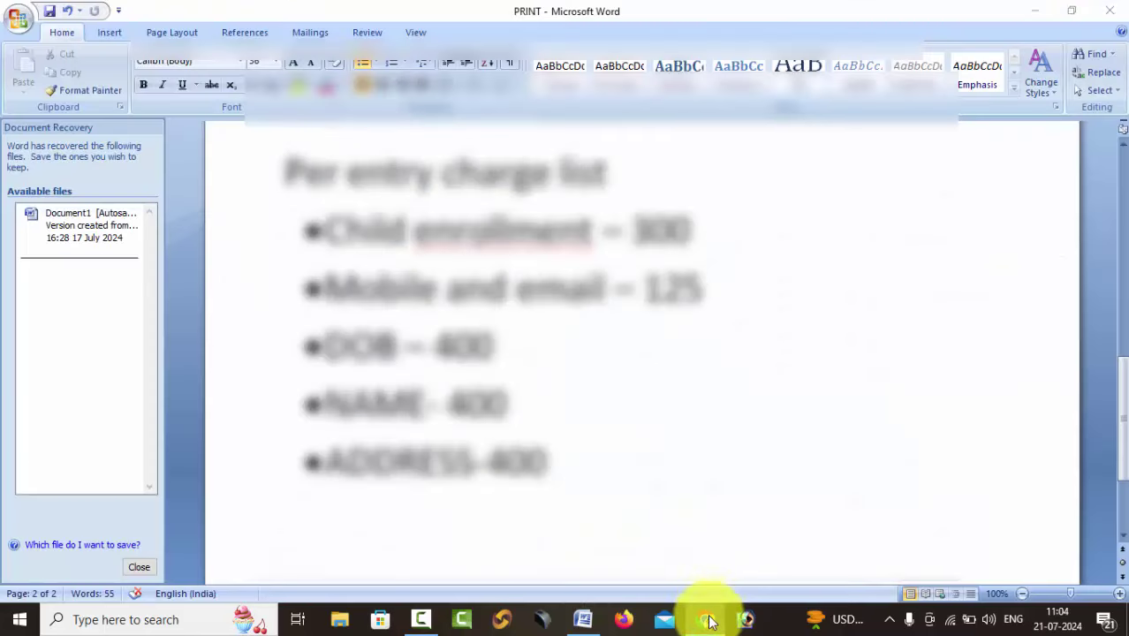
{"action": "scroll", "coordinate": [617, 402], "scroll_direction": "up", "scroll_amount": 4}
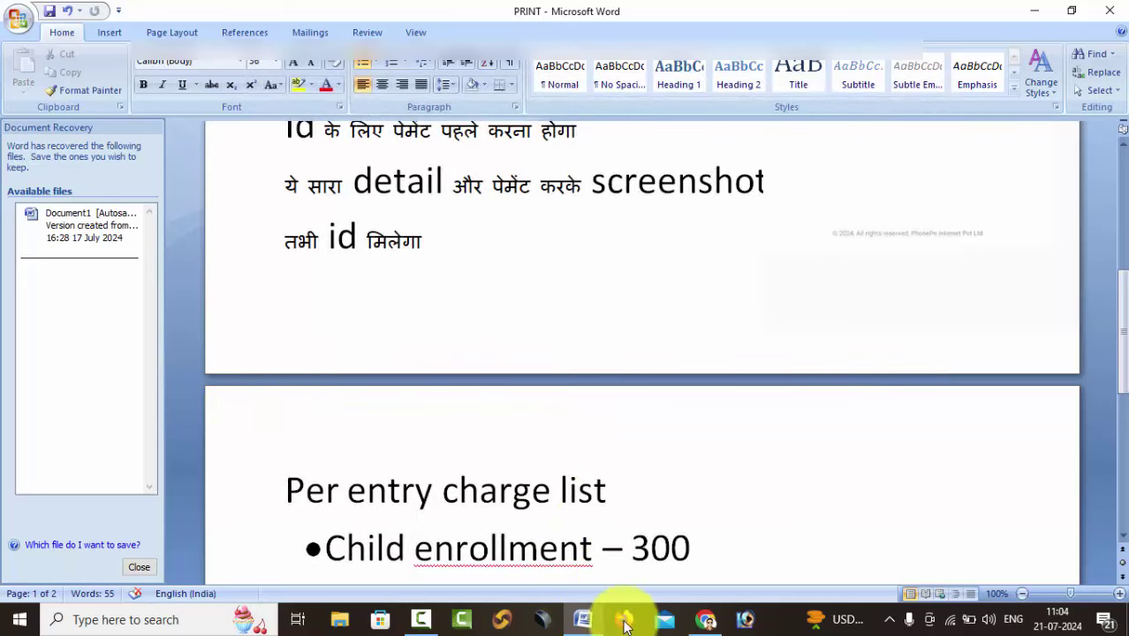
{"action": "mouse_move", "coordinate": [707, 628]}
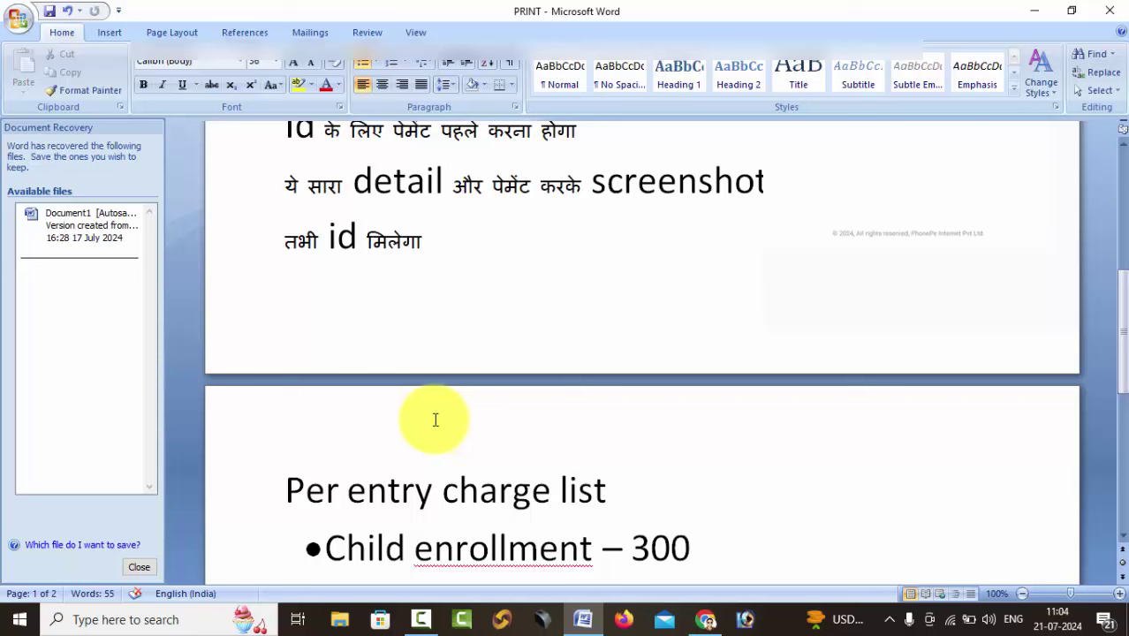
{"action": "scroll", "coordinate": [435, 420], "scroll_direction": "up", "scroll_amount": 8}
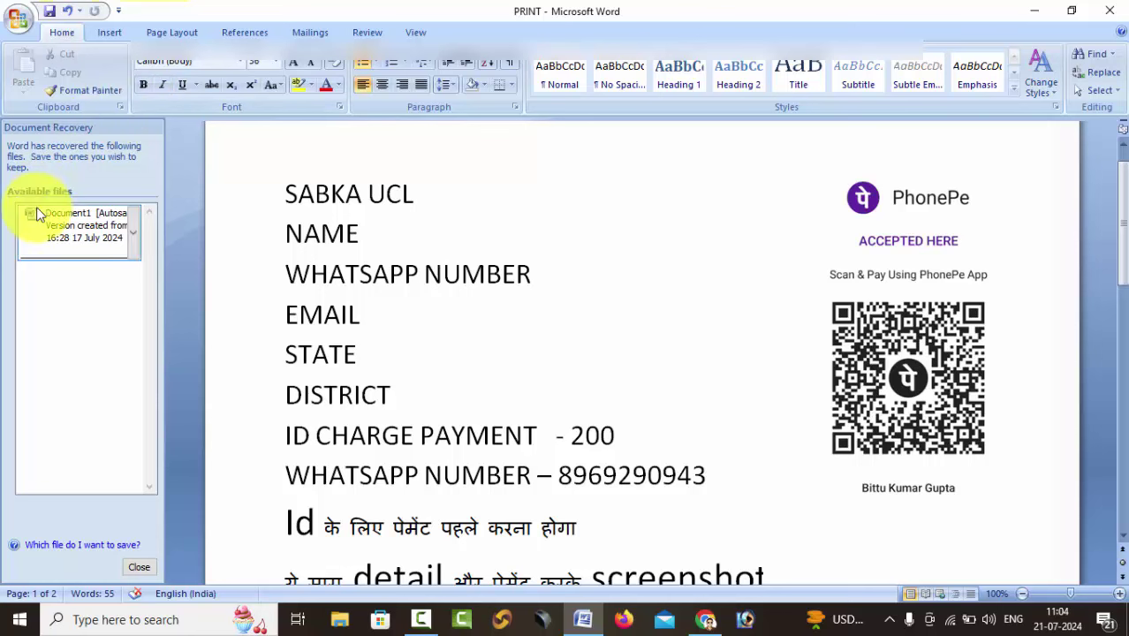
Highlight the required registration details one after another, from SABKA UCL, NAME and EMAIL through STATE and DISTRICT.
{"action": "left_click_drag", "start_coordinate": [254, 192], "coordinate": [492, 199]}
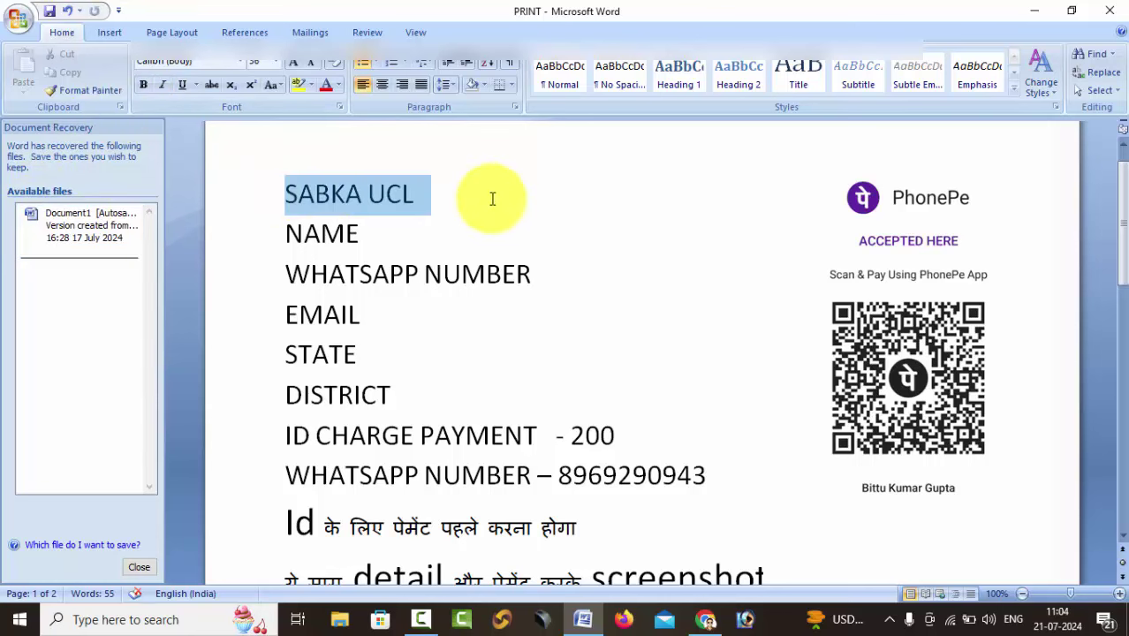
{"action": "left_click", "coordinate": [477, 202]}
{"action": "left_click_drag", "start_coordinate": [265, 232], "coordinate": [511, 222]}
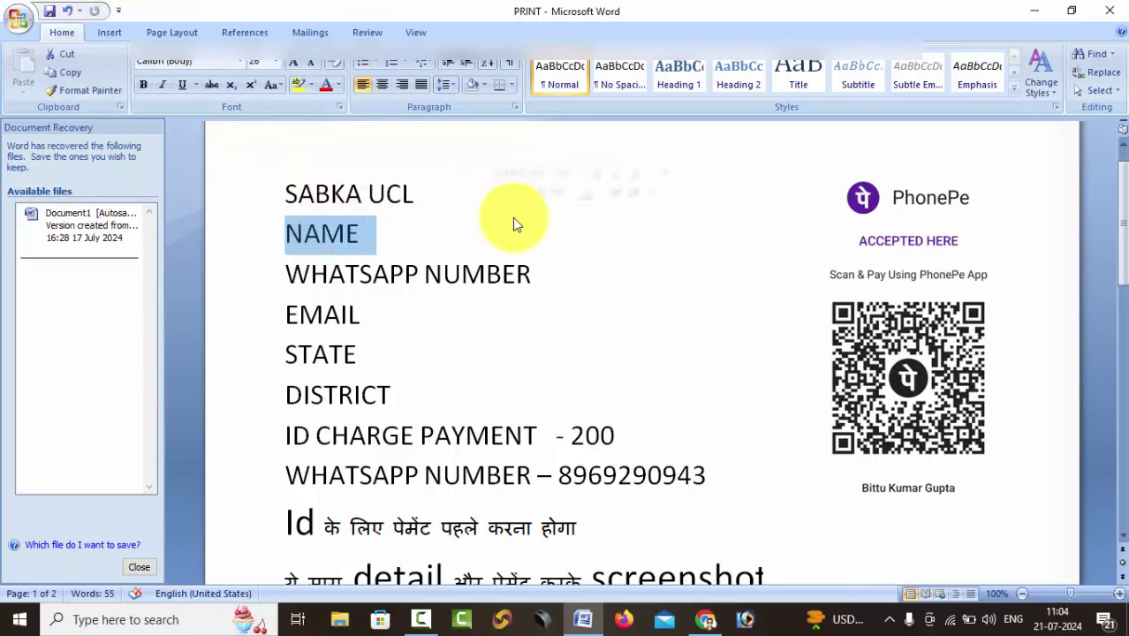
{"action": "left_click_drag", "start_coordinate": [314, 276], "coordinate": [454, 301]}
{"action": "left_click_drag", "start_coordinate": [290, 295], "coordinate": [453, 320]}
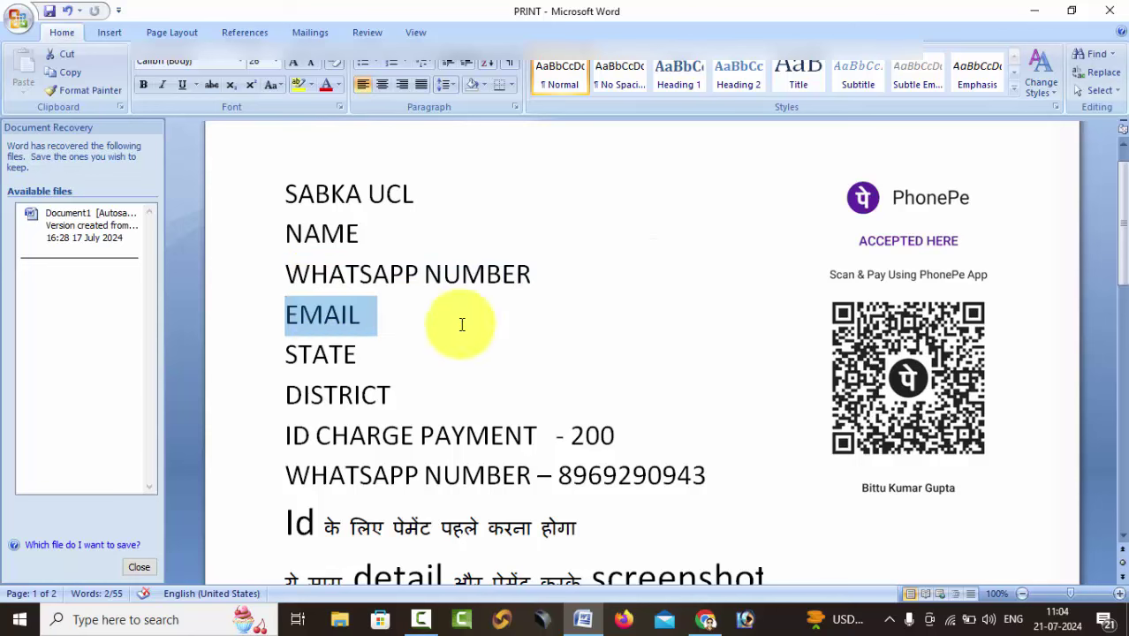
{"action": "left_click", "coordinate": [314, 355]}
{"action": "left_click_drag", "start_coordinate": [288, 355], "coordinate": [371, 357]}
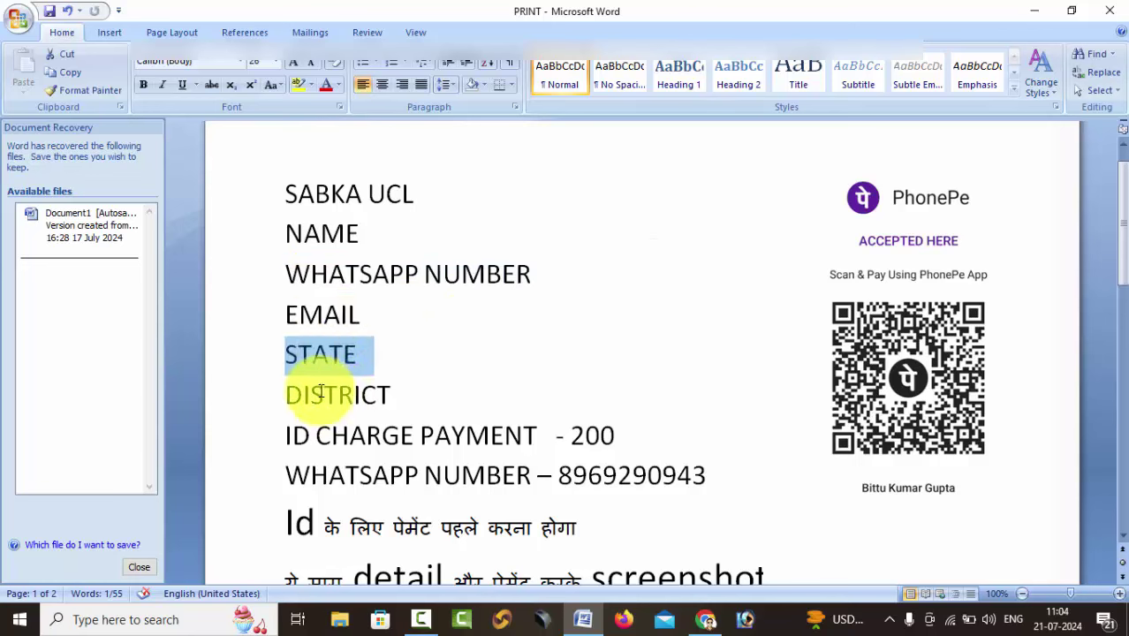
{"action": "left_click_drag", "start_coordinate": [295, 393], "coordinate": [391, 391]}
{"action": "left_click", "coordinate": [618, 403]}
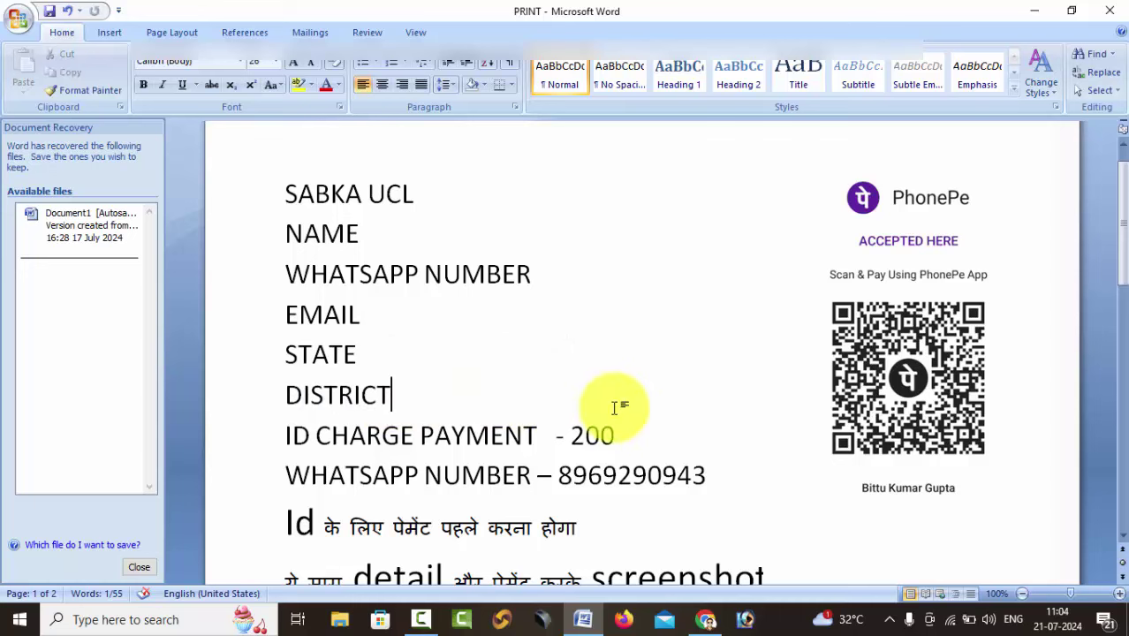
Highlight the ID charge payment text and move the PhonePe QR code image slightly down and to the right.
{"action": "left_click_drag", "start_coordinate": [660, 441], "coordinate": [429, 414]}
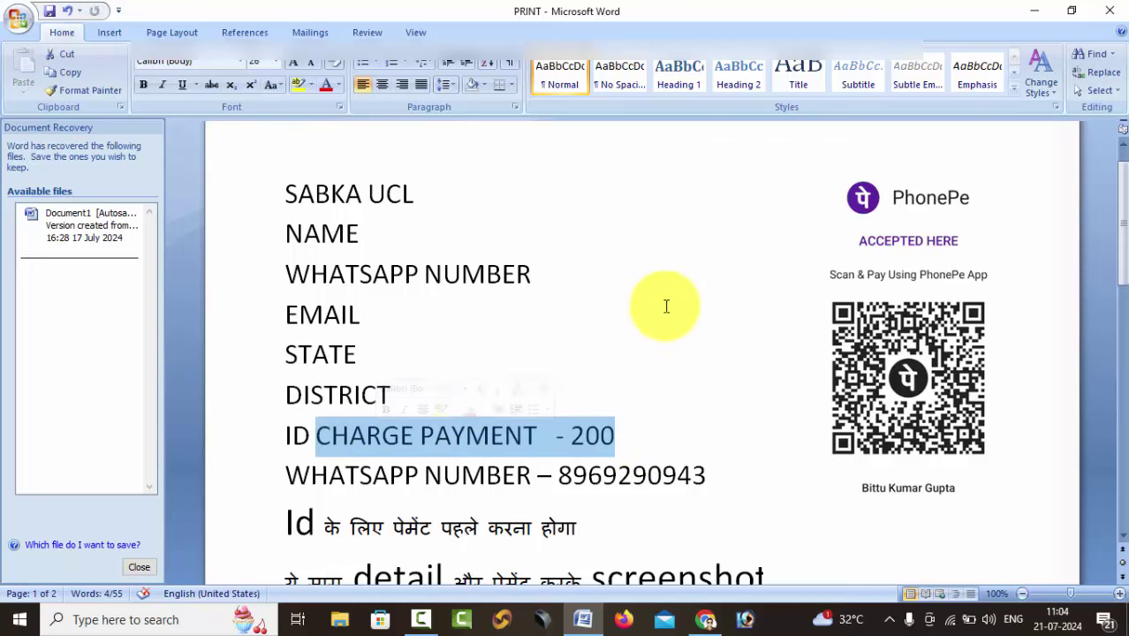
{"action": "left_click_drag", "start_coordinate": [801, 193], "coordinate": [806, 237]}
{"action": "left_click", "coordinate": [721, 283]}
{"action": "scroll", "coordinate": [835, 338], "scroll_direction": "down", "scroll_amount": 2}
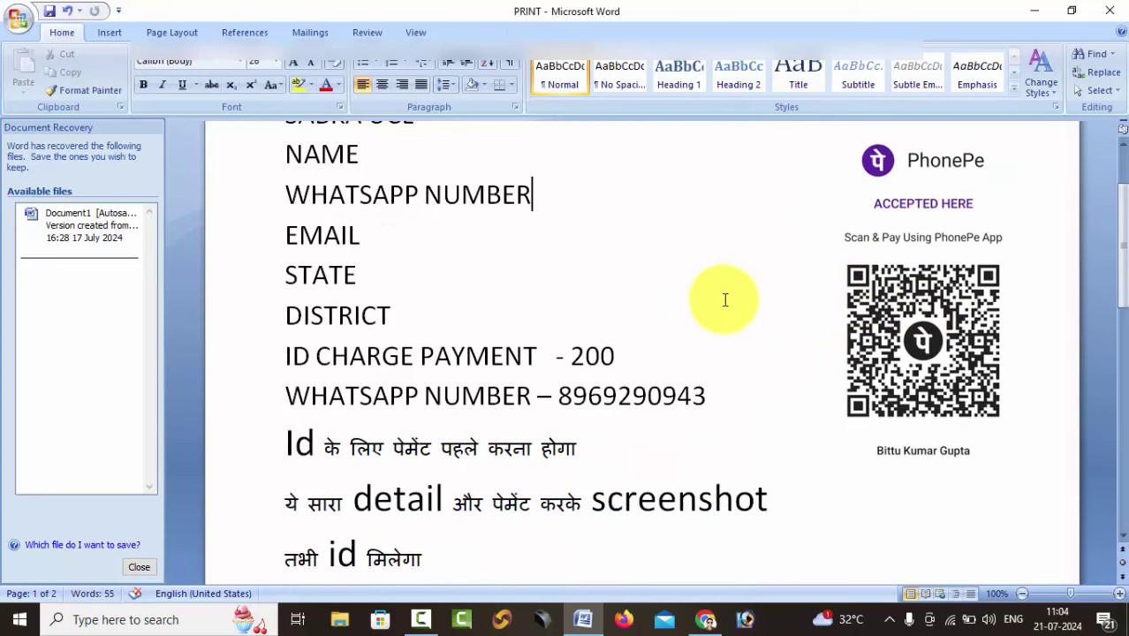
Highlight the contact WhatsApp number below the ID charge payment line, and clear the selection.
{"action": "left_click", "coordinate": [648, 327]}
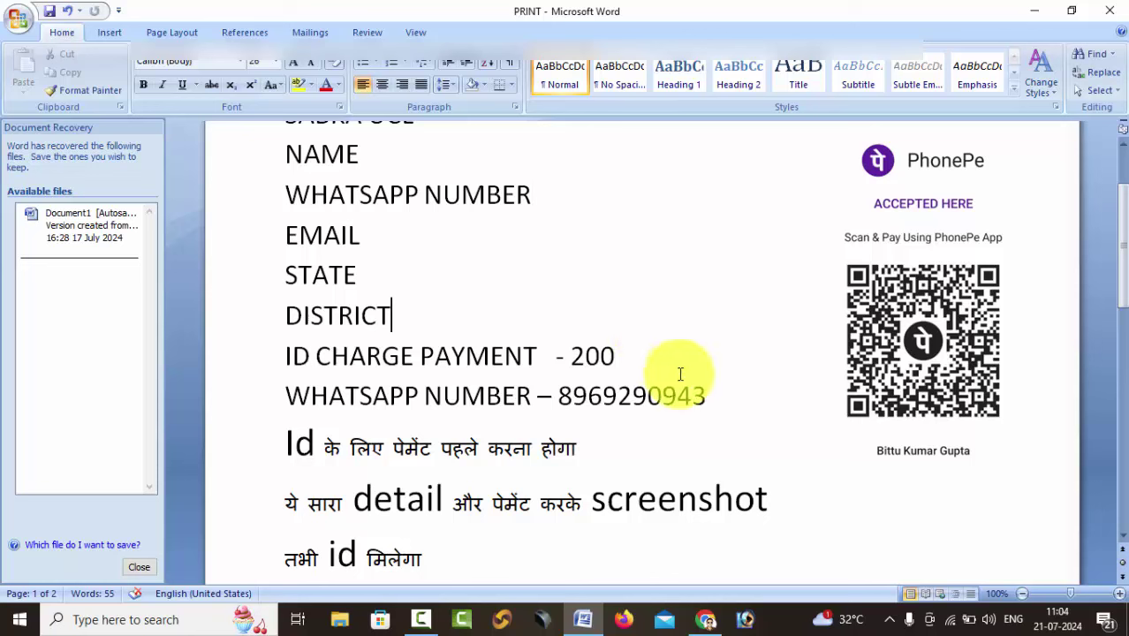
{"action": "left_click_drag", "start_coordinate": [598, 410], "coordinate": [700, 400]}
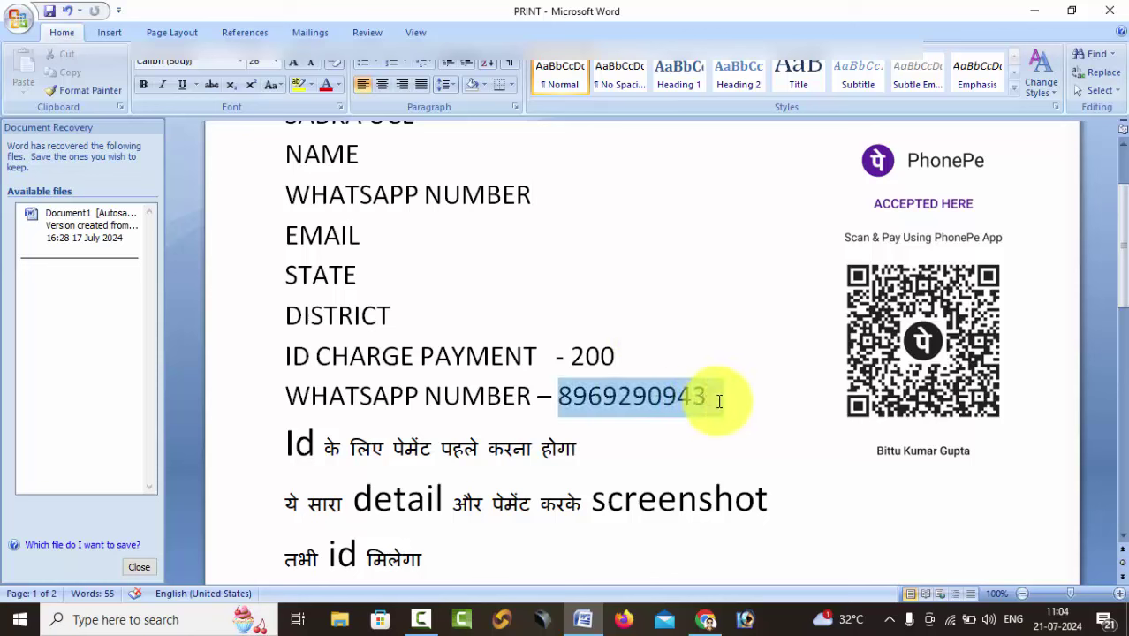
{"action": "left_click", "coordinate": [719, 430]}
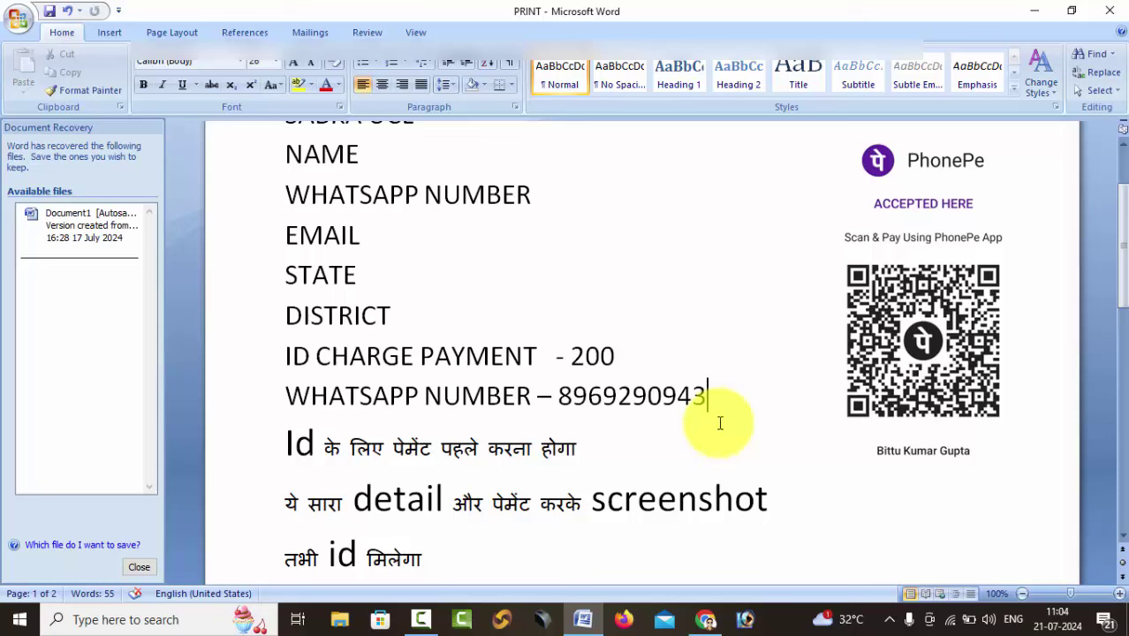
{"action": "left_click_drag", "start_coordinate": [727, 405], "coordinate": [424, 396]}
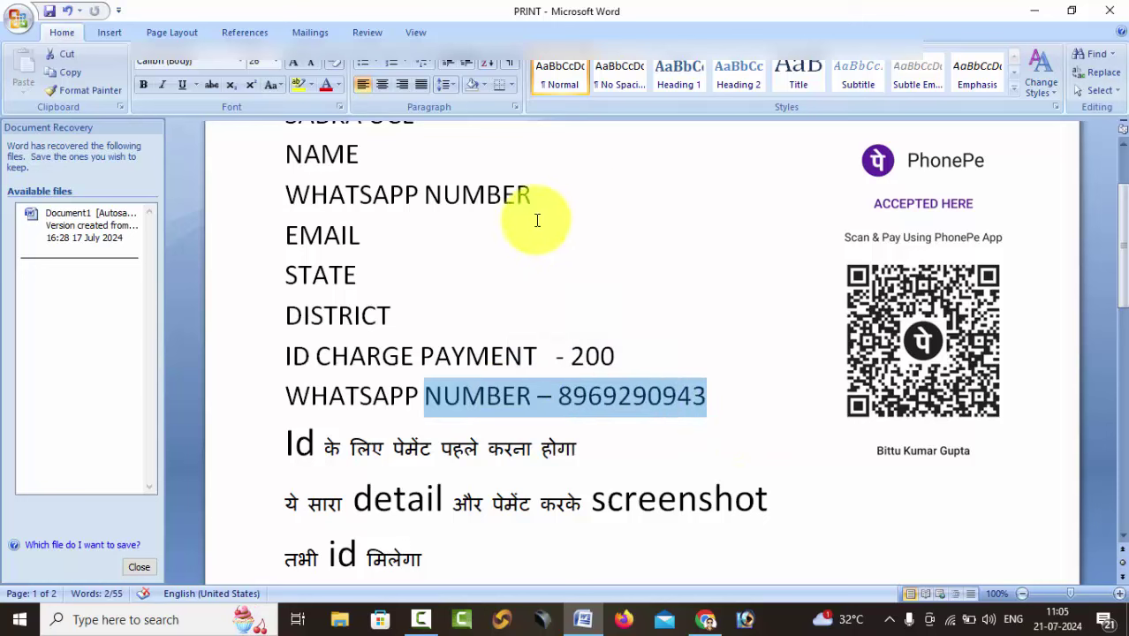
{"action": "left_click", "coordinate": [661, 212]}
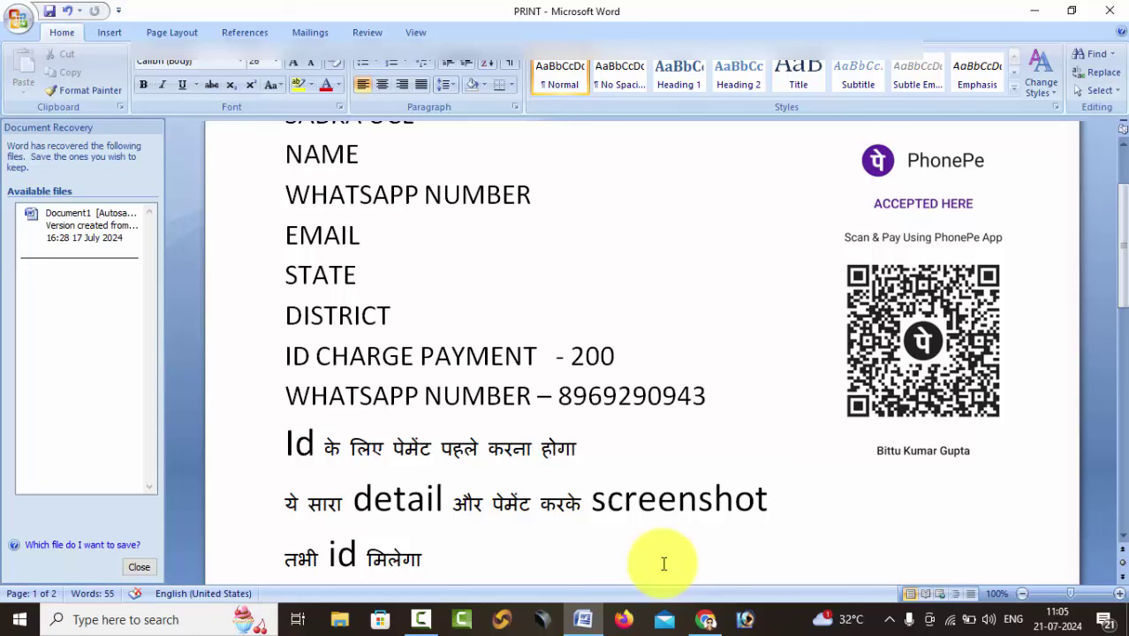
Review the per entry charge list on the second page and the registration details on the first page.
{"action": "scroll", "coordinate": [664, 559], "scroll_direction": "up", "scroll_amount": 1}
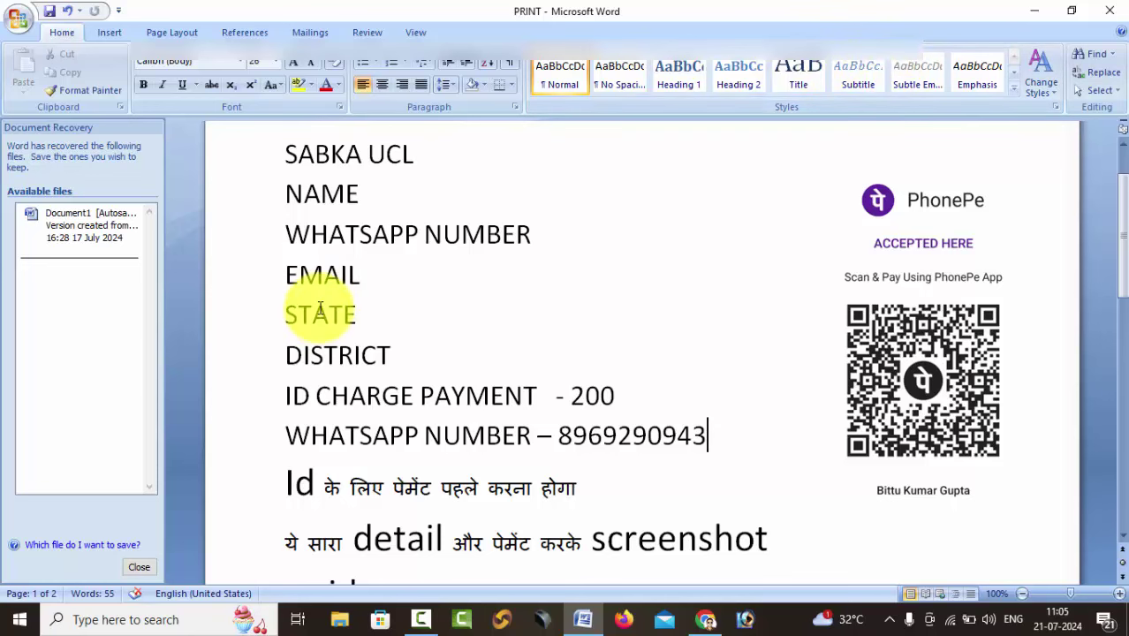
{"action": "scroll", "coordinate": [311, 309], "scroll_direction": "down", "scroll_amount": 10}
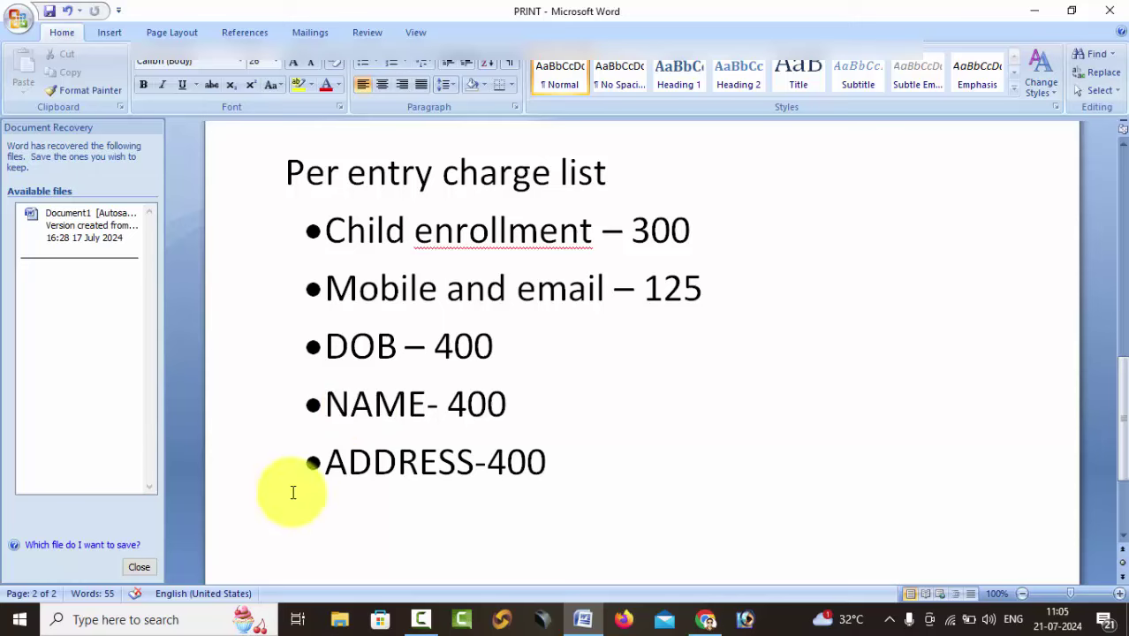
{"action": "scroll", "coordinate": [292, 492], "scroll_direction": "up", "scroll_amount": 3}
{"action": "scroll", "coordinate": [293, 492], "scroll_direction": "up", "scroll_amount": 10}
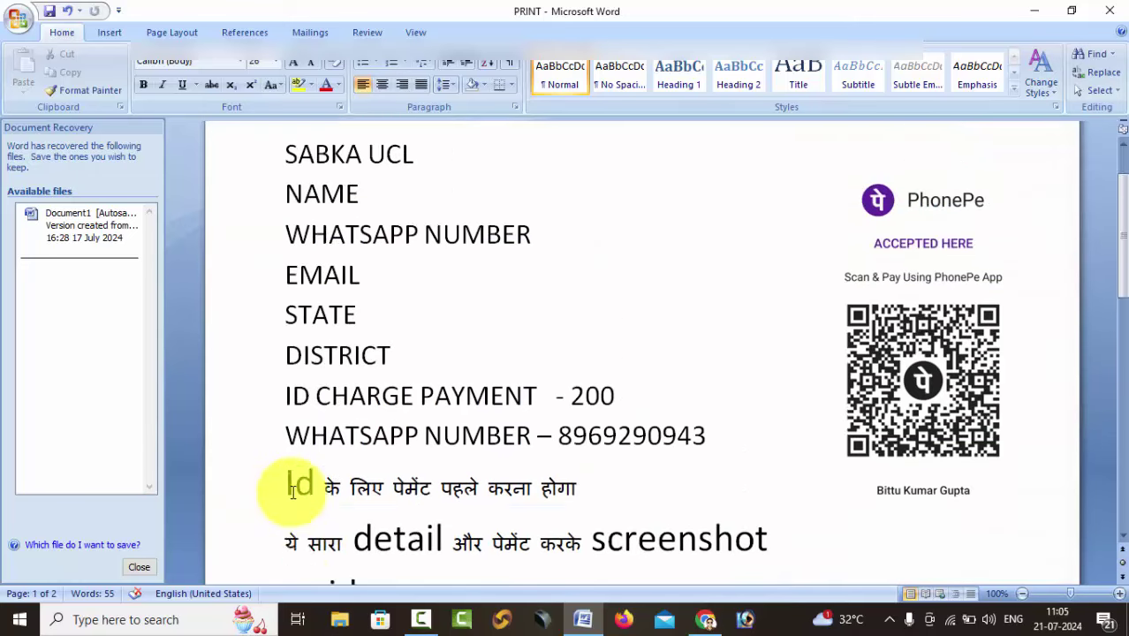
{"action": "scroll", "coordinate": [292, 492], "scroll_direction": "down", "scroll_amount": 1}
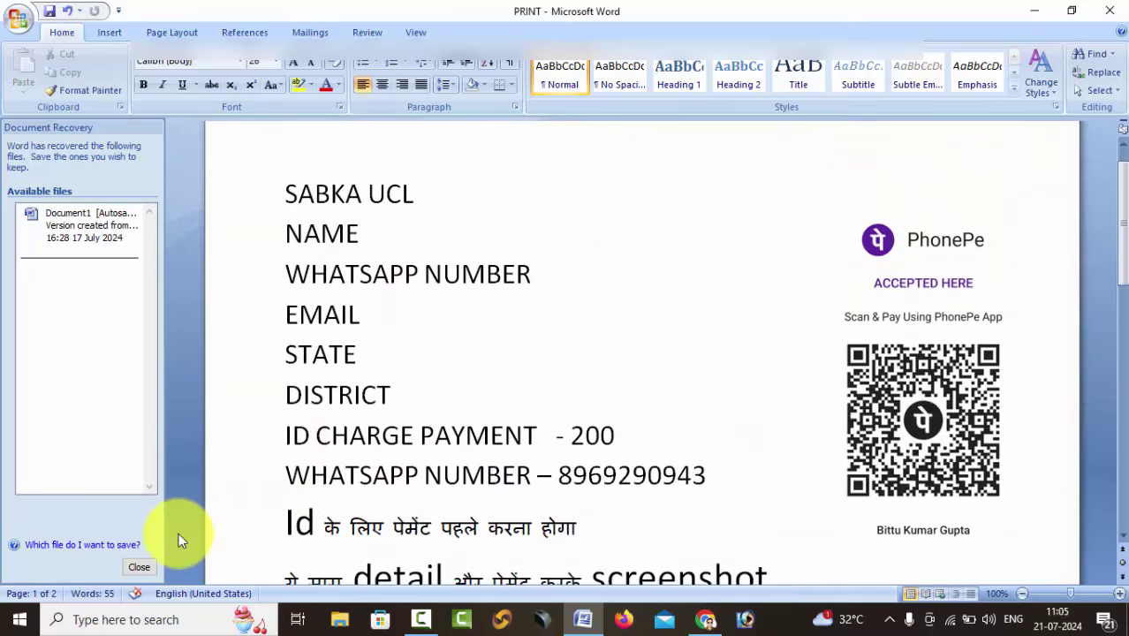
{"action": "scroll", "coordinate": [178, 535], "scroll_direction": "down", "scroll_amount": 1}
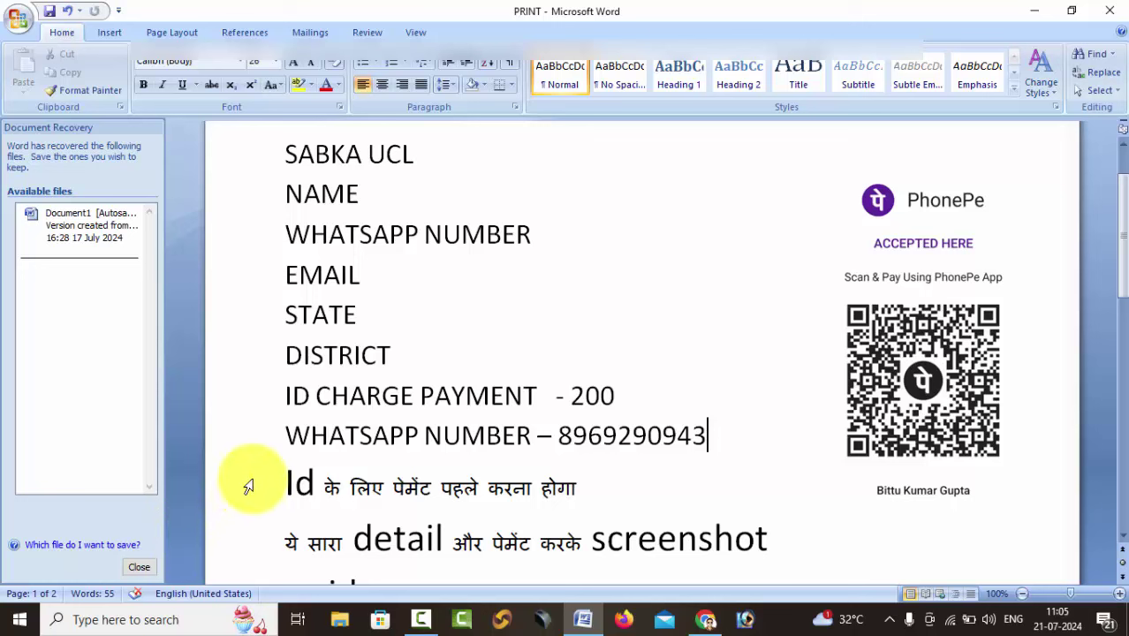